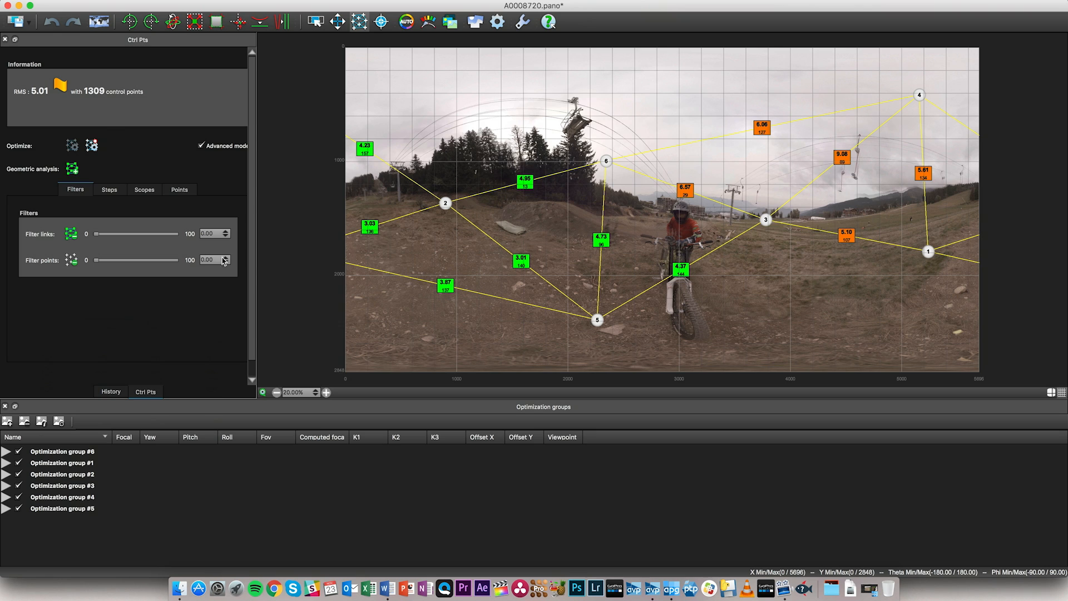
Set the link filter threshold to 5 and raise it to 6 to isolate the worst links.
double_click(215, 236)
text(5)
click(281, 306)
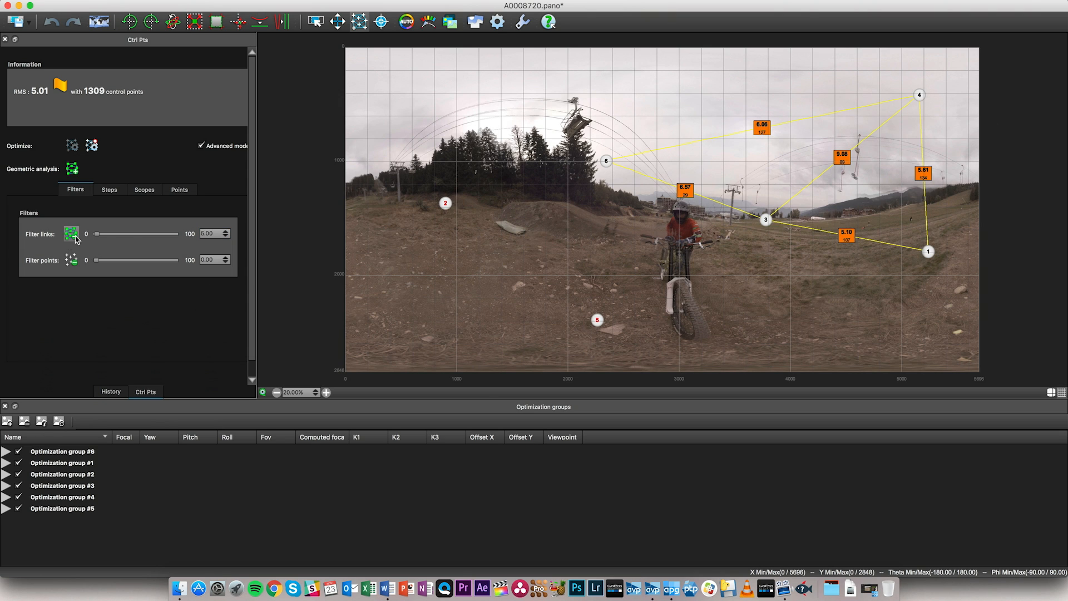
click(202, 233)
text(6)
key(Return)
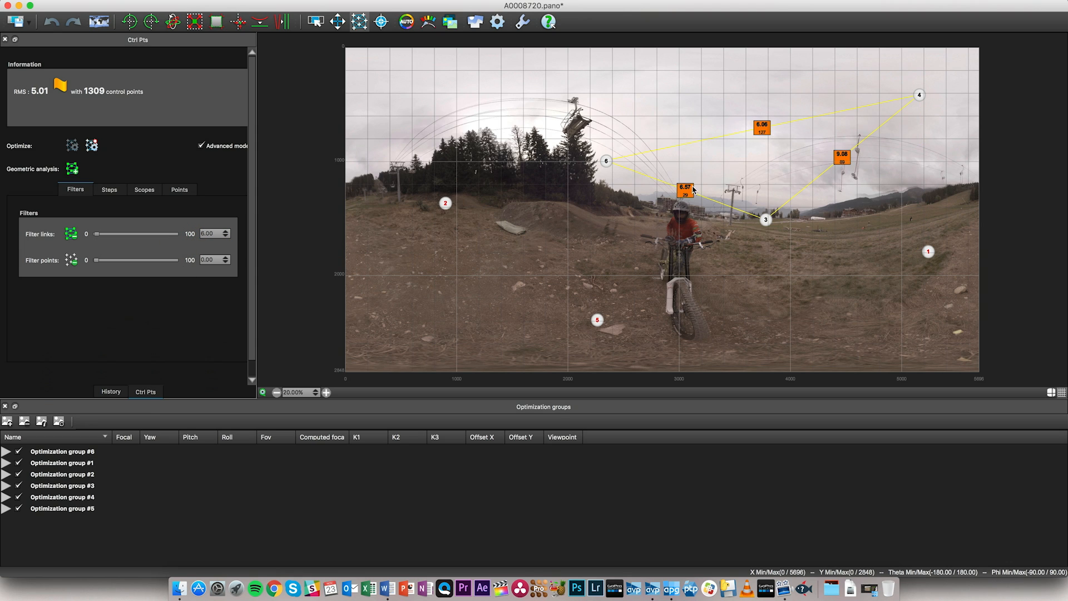
Try filtering out control points with a threshold of 5, and undo the removal.
double_click(218, 234)
key(BackSpace)
double_click(216, 259)
text(5)
click(202, 290)
click(71, 260)
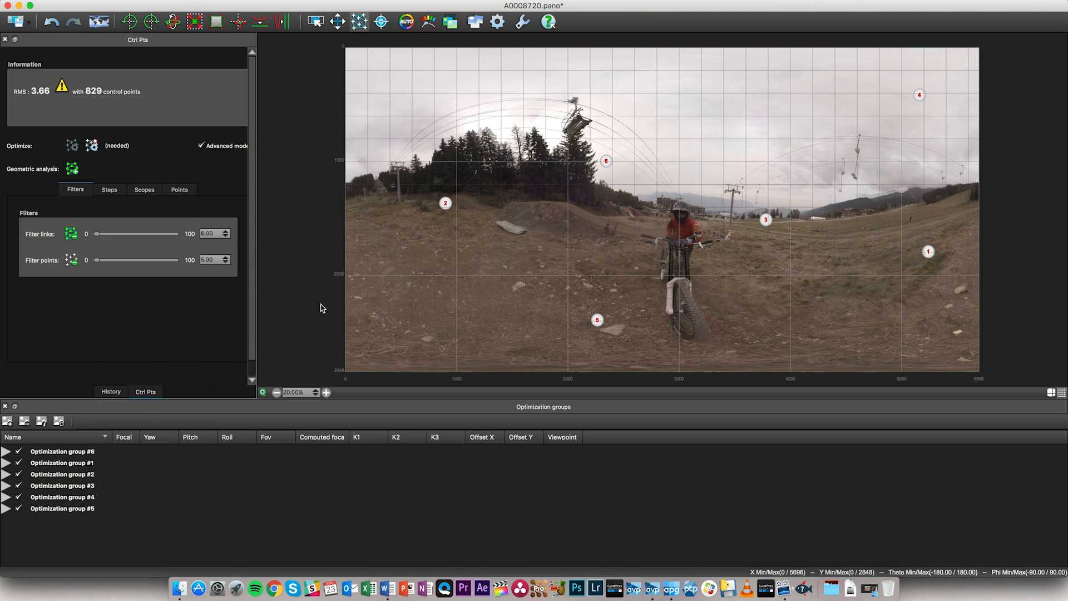
click(51, 22)
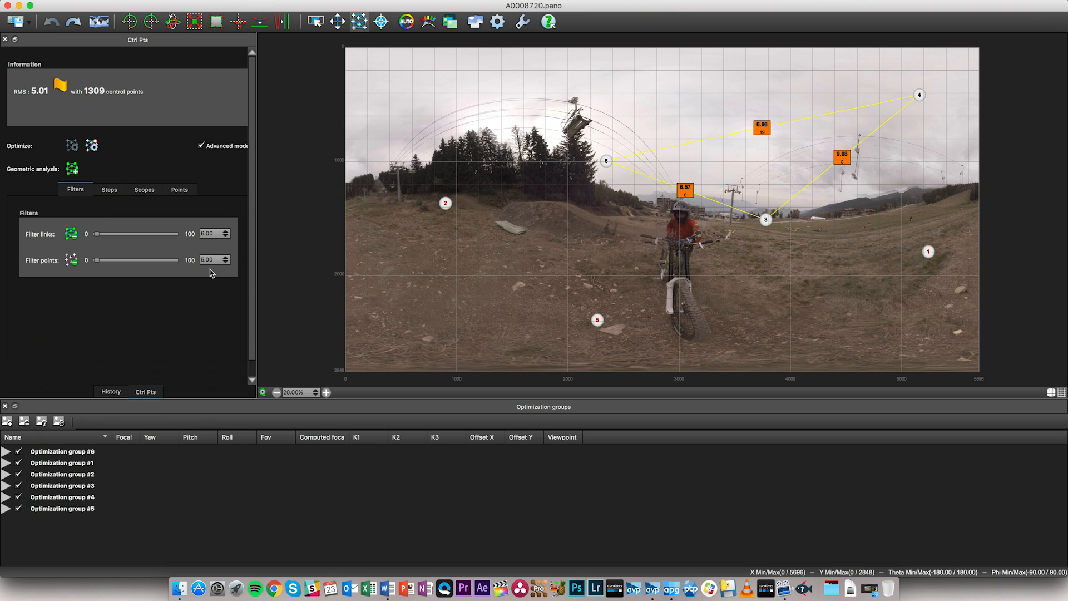
Review the optimization stages and the optimization scopes, including the available focal and distortion options.
click(116, 194)
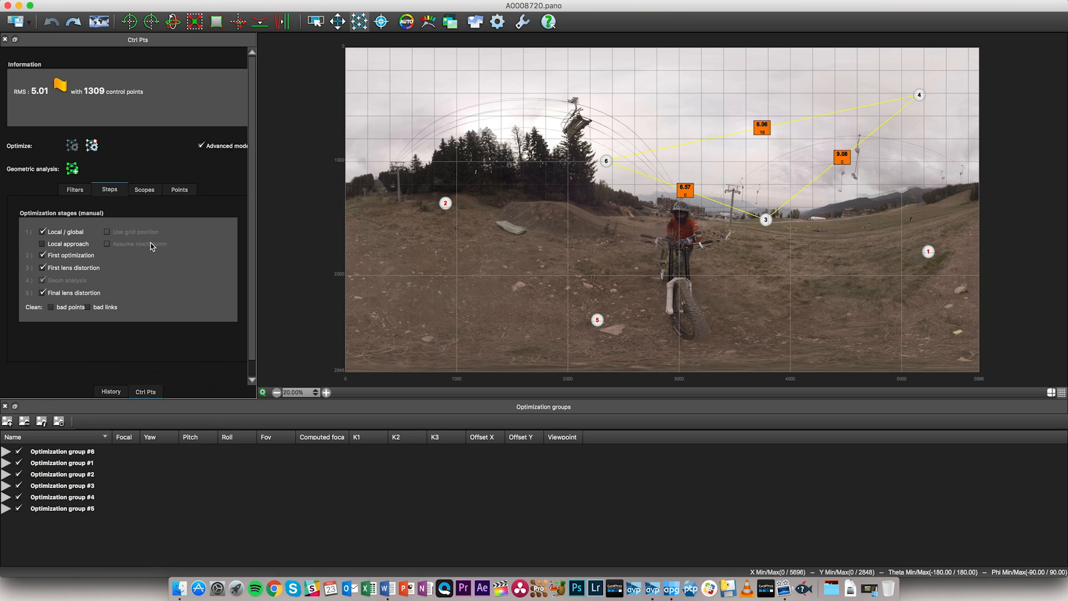
click(148, 191)
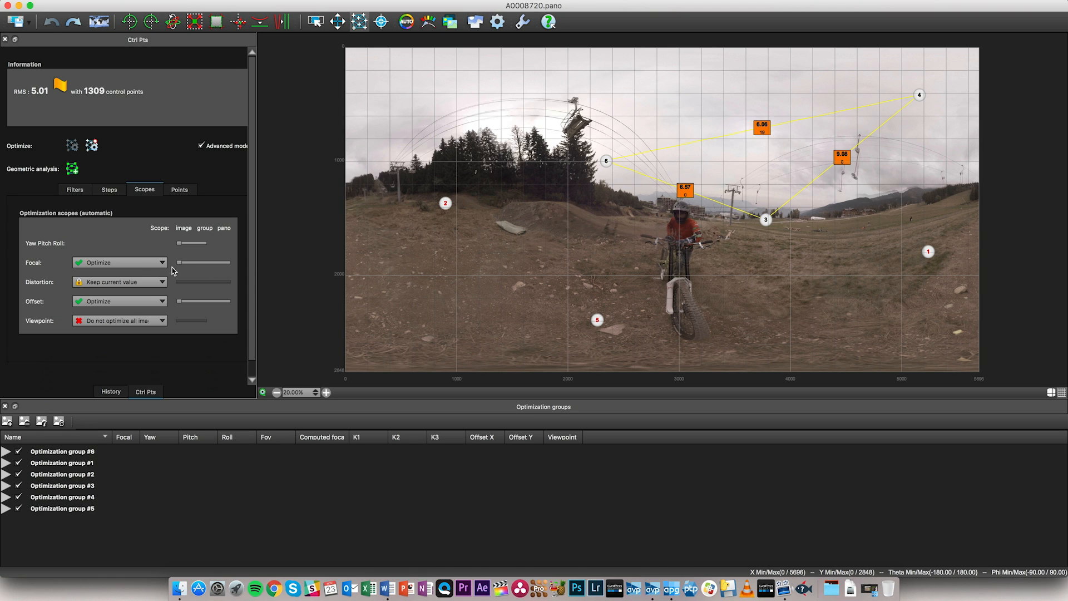
click(117, 262)
click(103, 282)
click(104, 282)
click(114, 286)
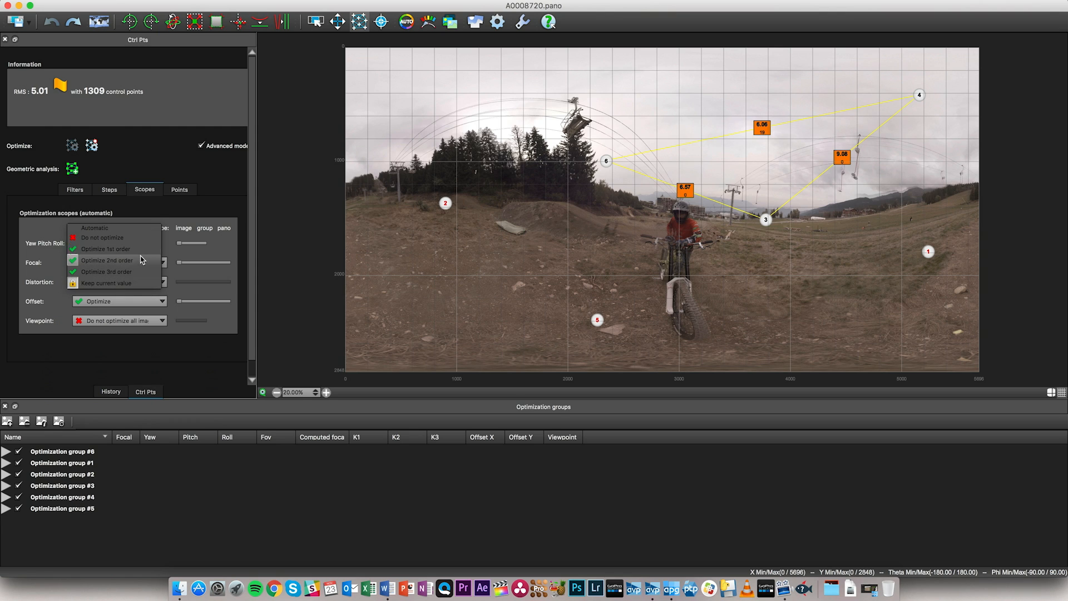
click(54, 271)
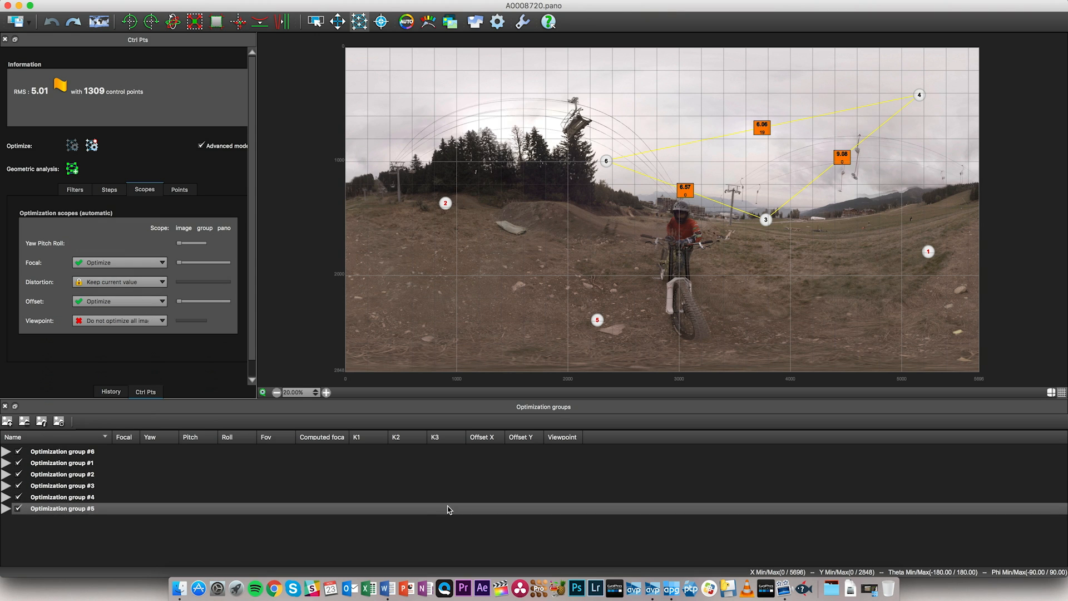
Switch to Autopano Video Pro, check the camera presets for stitching, and return to the panorama in Autopano Giga.
click(650, 581)
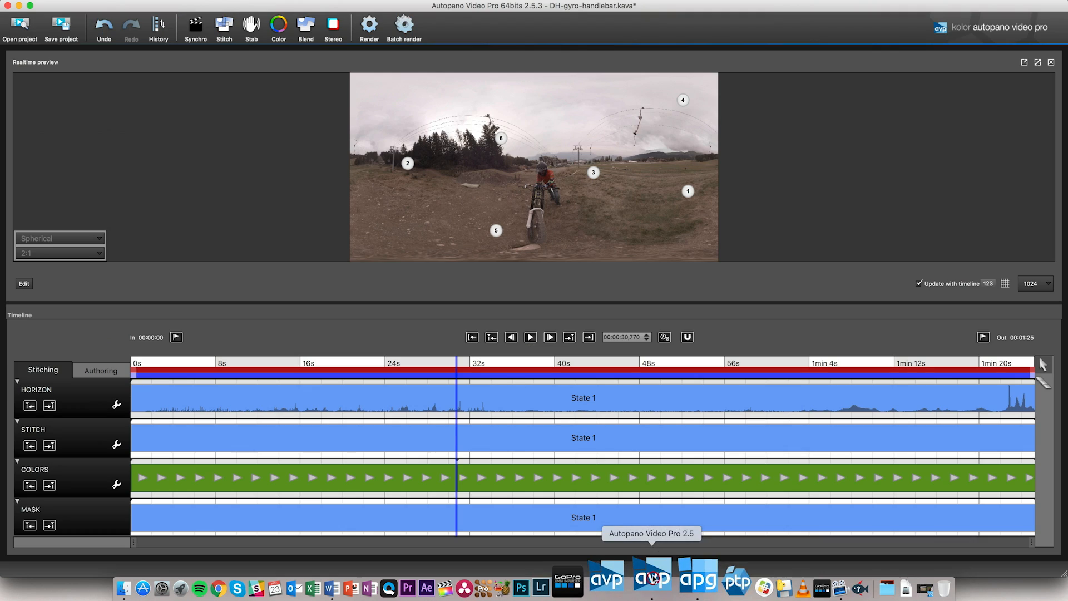
click(224, 33)
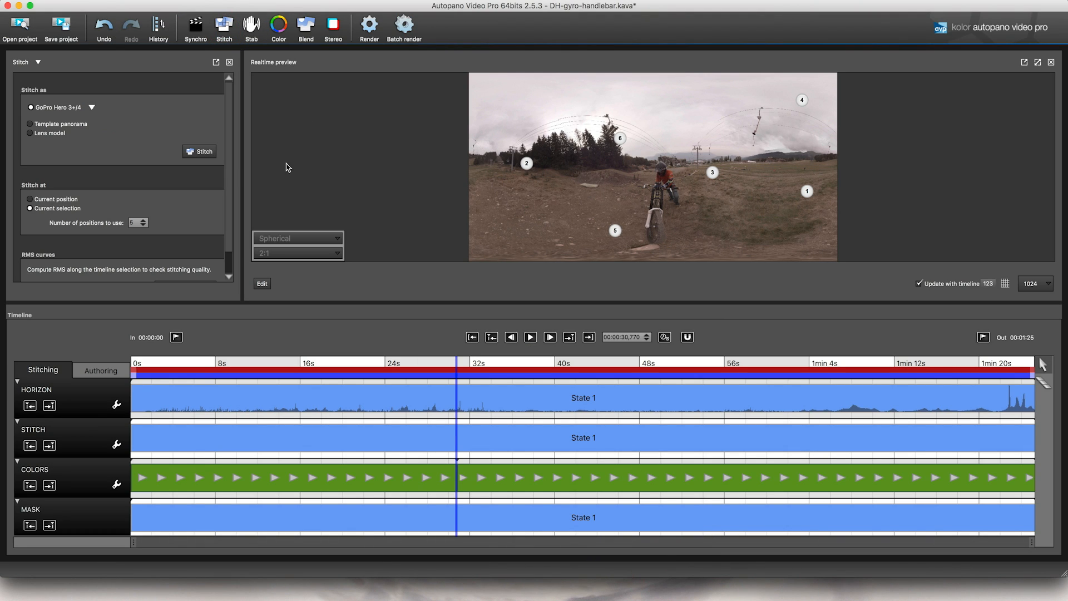
click(93, 107)
click(94, 107)
key(super+Tab)
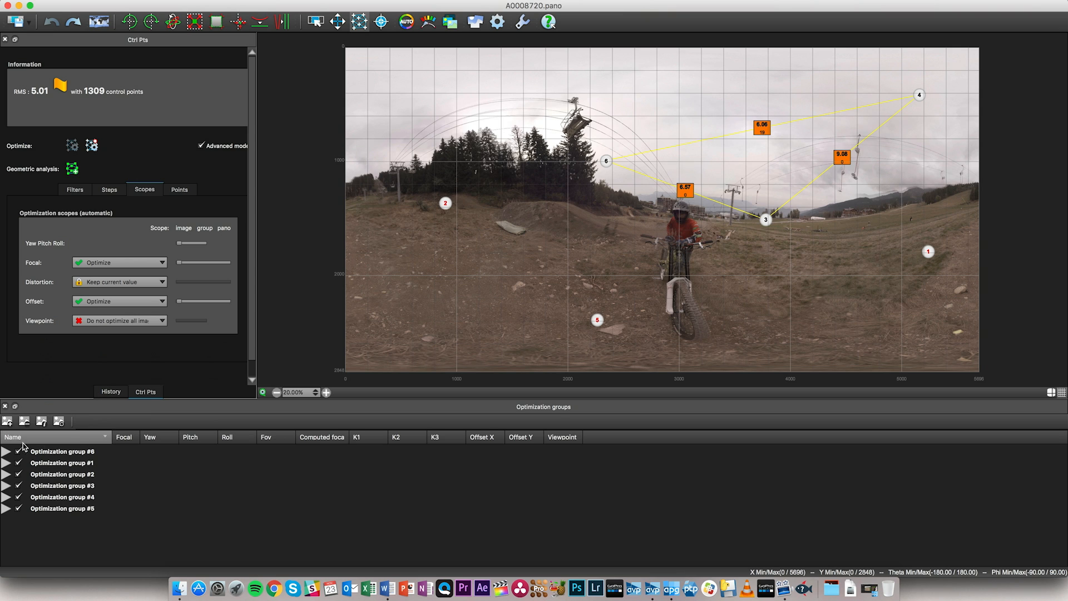
Expand Optimization group #6 to examine its image's lens and position parameters.
click(8, 454)
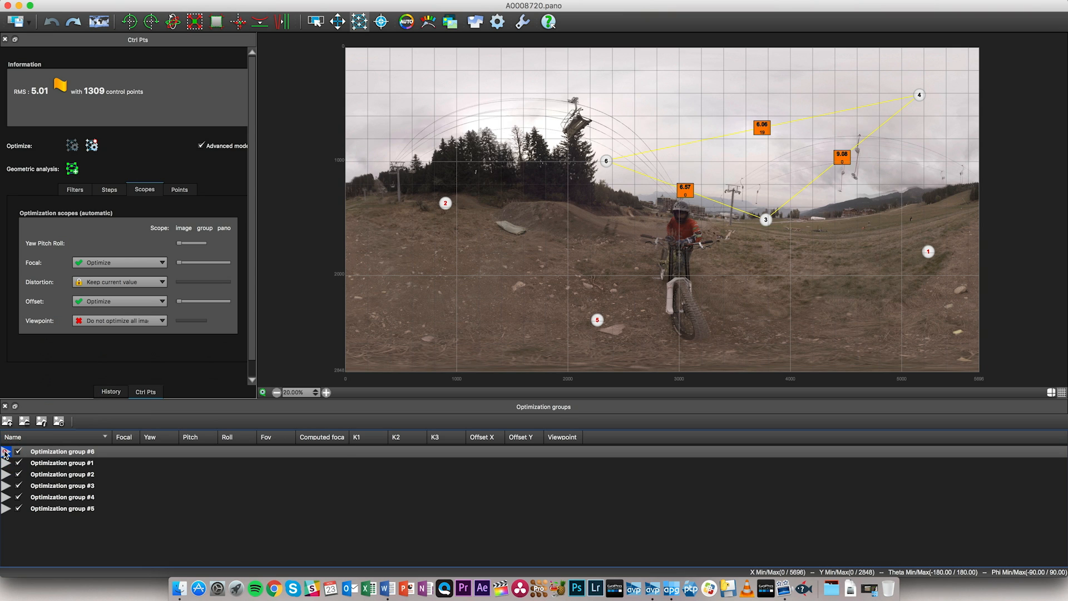
click(6, 452)
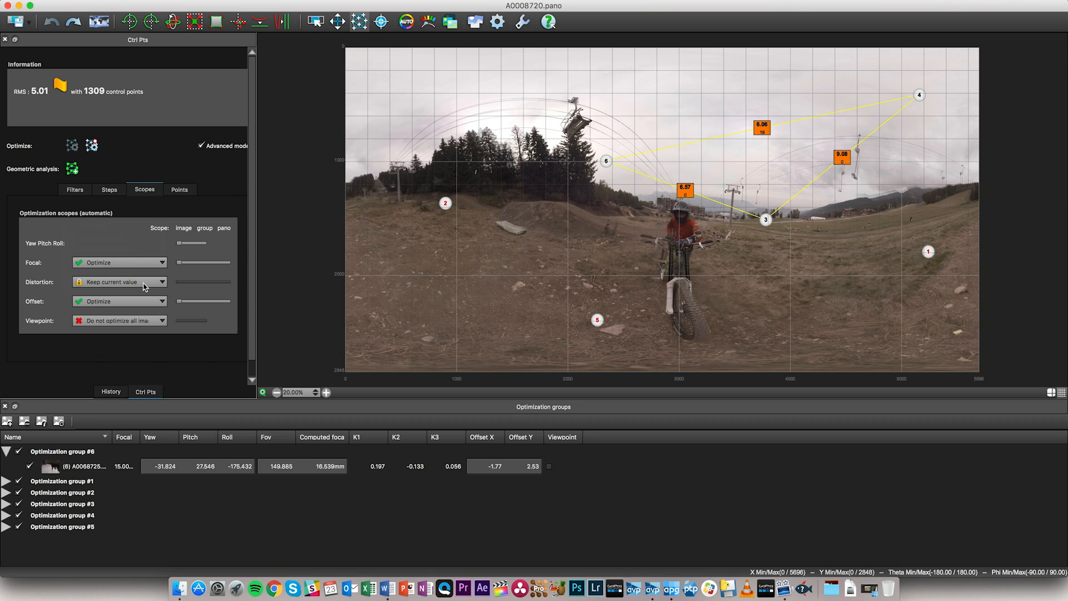
Try the Optimize 3rd order setting for distortion, and restore Keep current value.
click(119, 282)
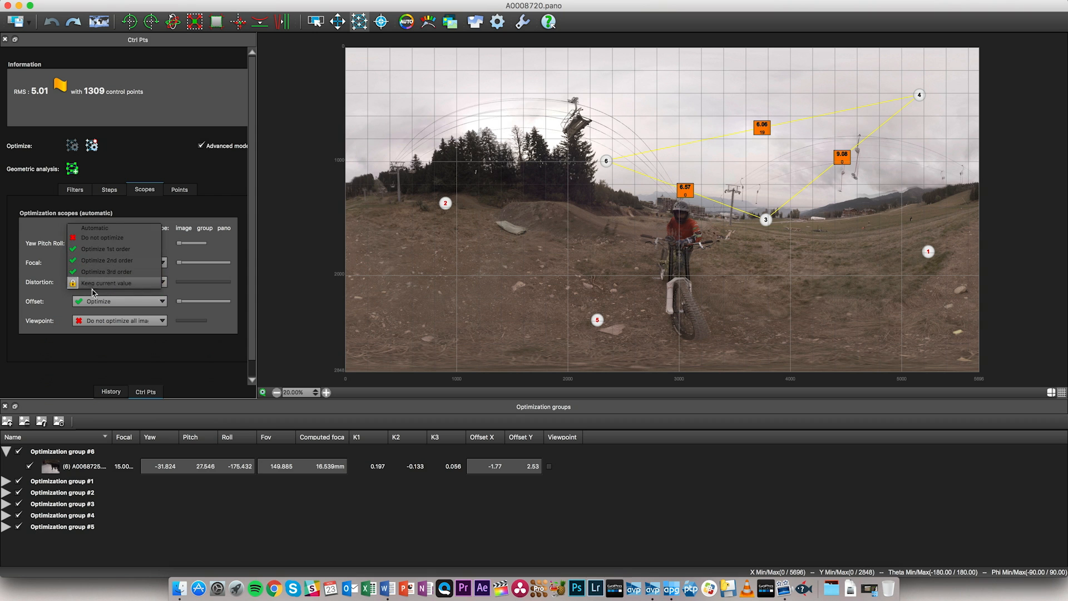
click(132, 273)
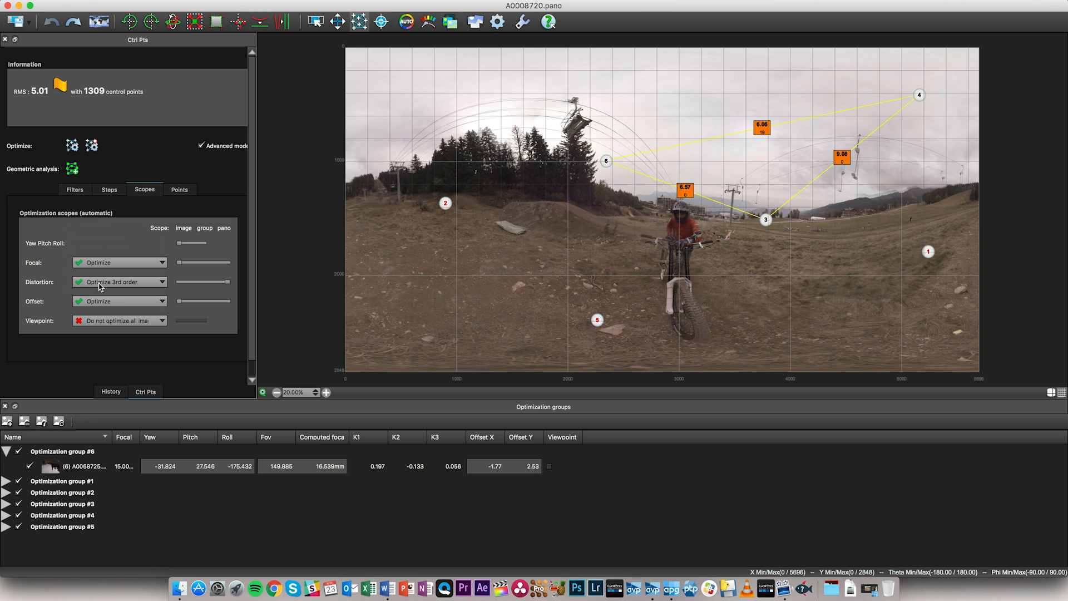
click(103, 282)
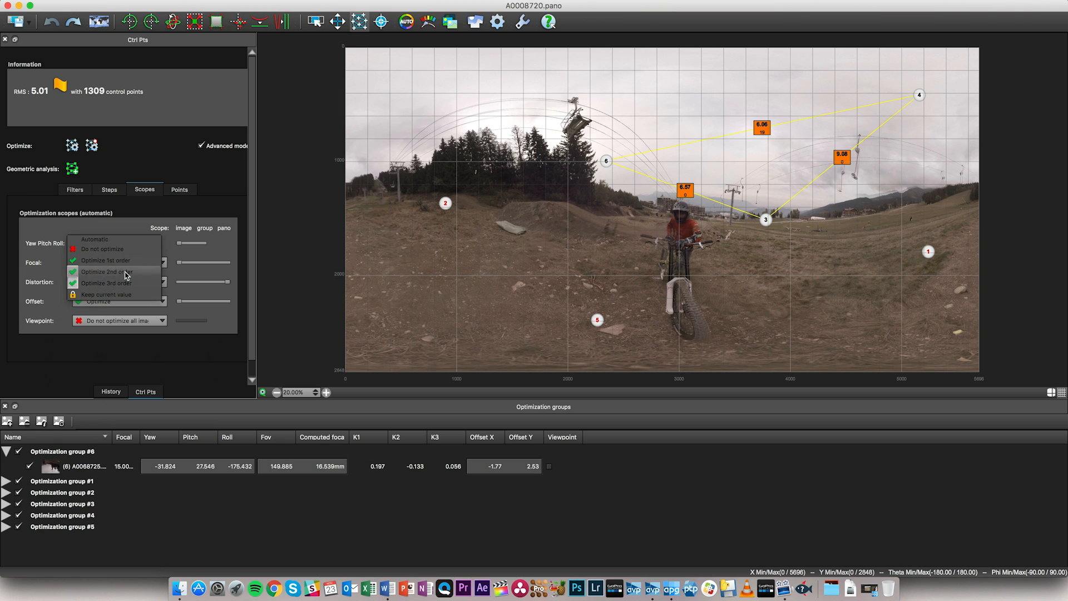
click(128, 285)
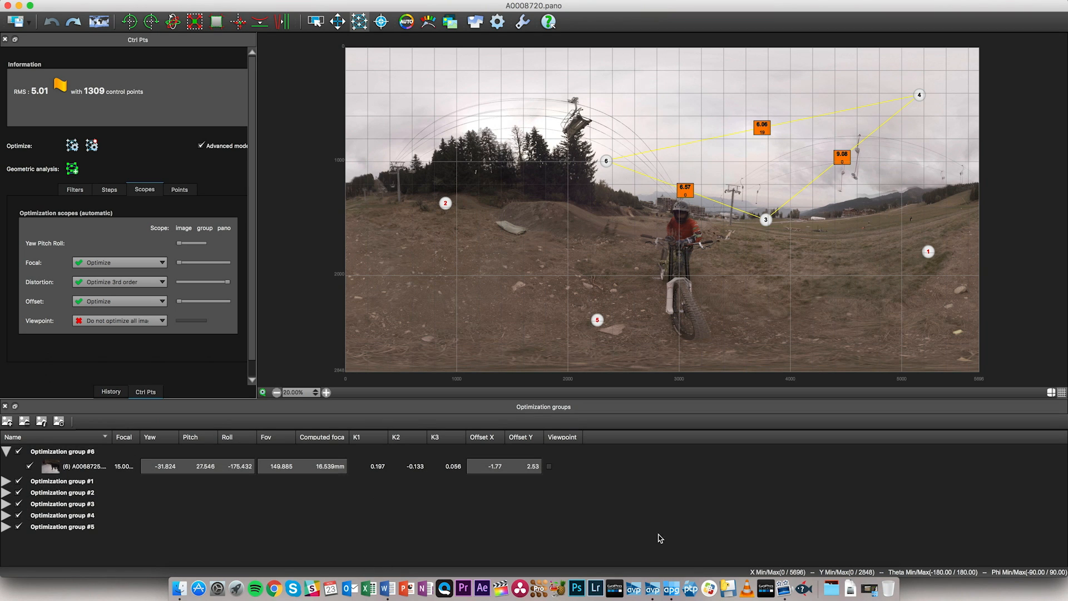
click(115, 283)
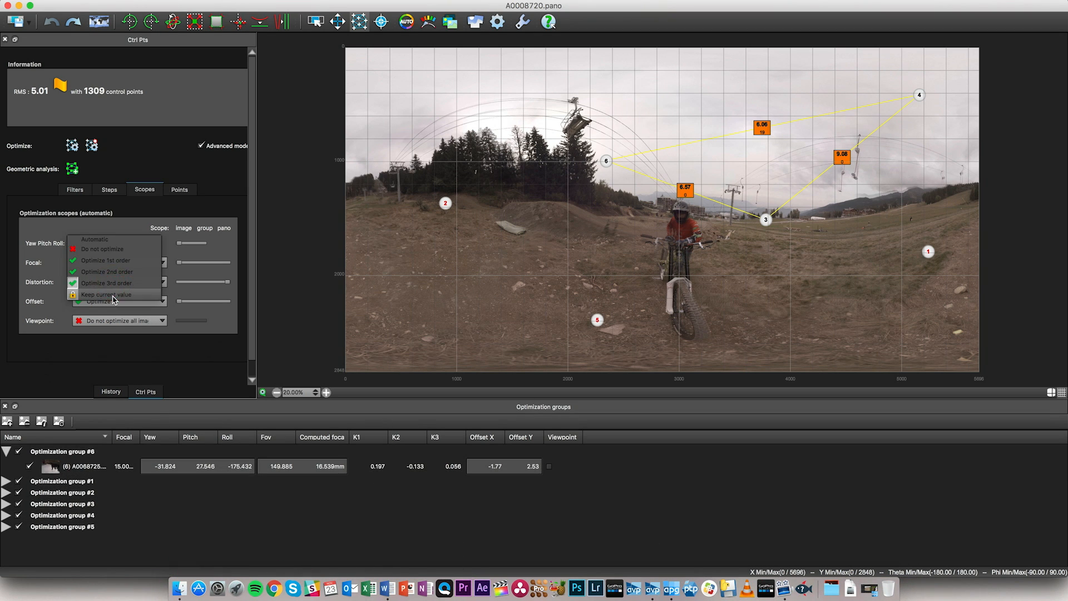
click(113, 295)
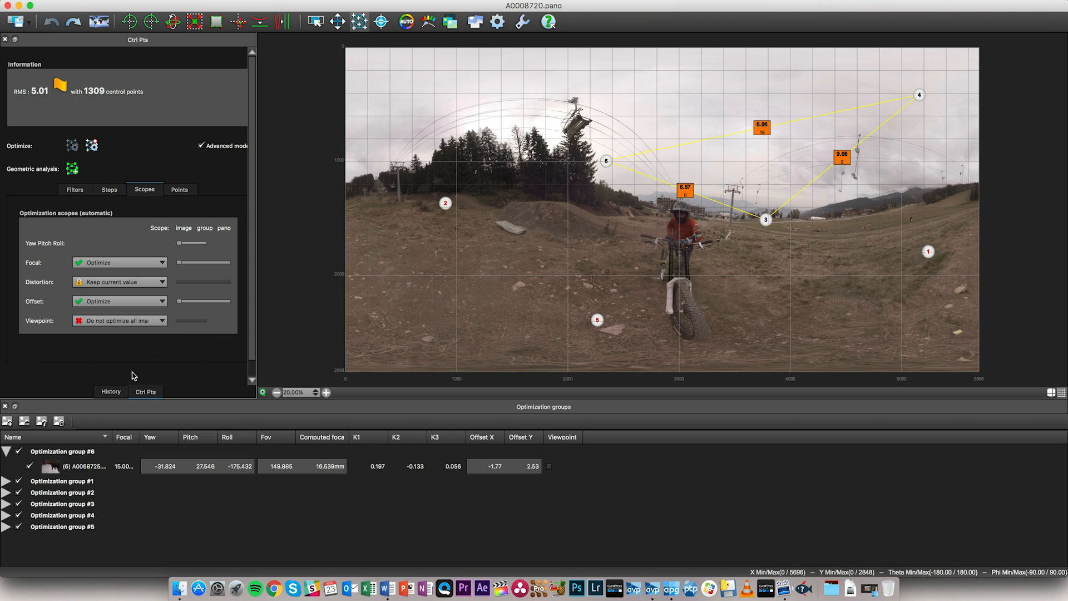
Review the control point detection and geometry analysis settings, including the quality of detection options.
click(183, 191)
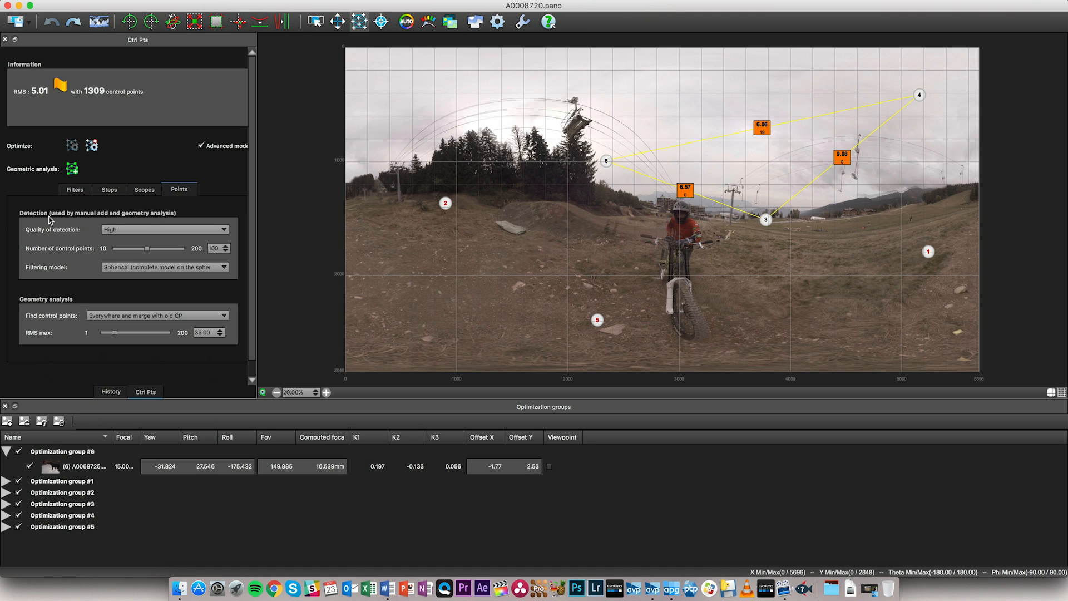
click(40, 235)
click(225, 229)
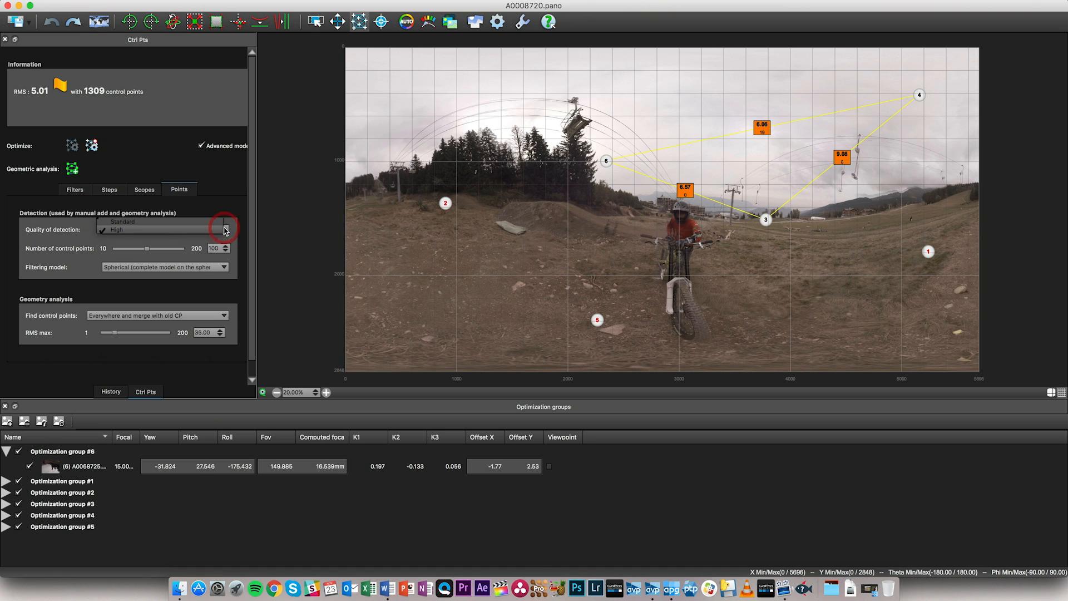
click(156, 233)
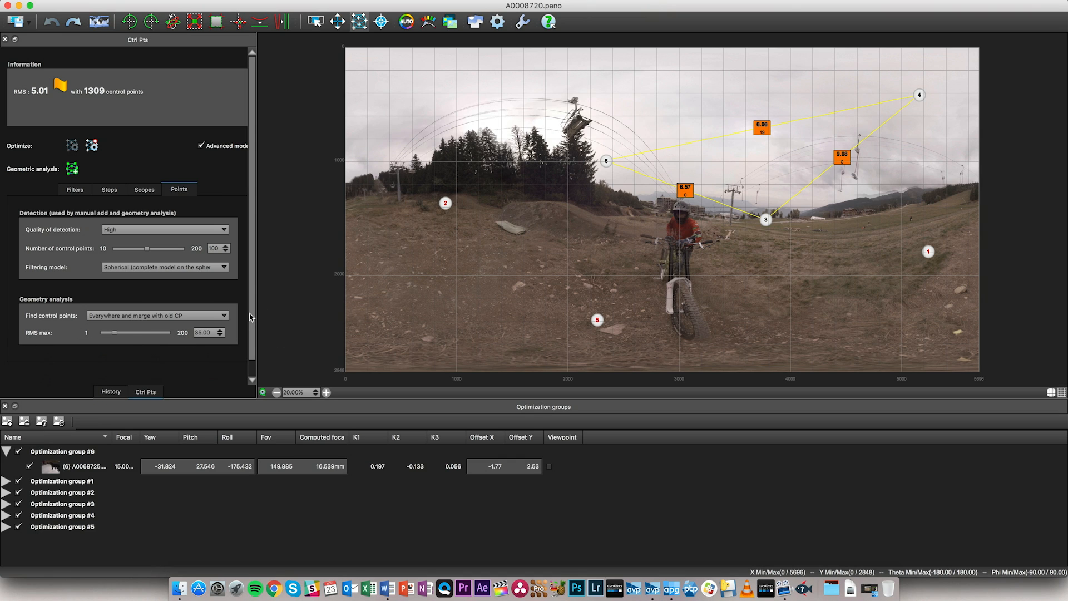
scroll(253, 316, down, 1)
scroll(254, 278, up, 1)
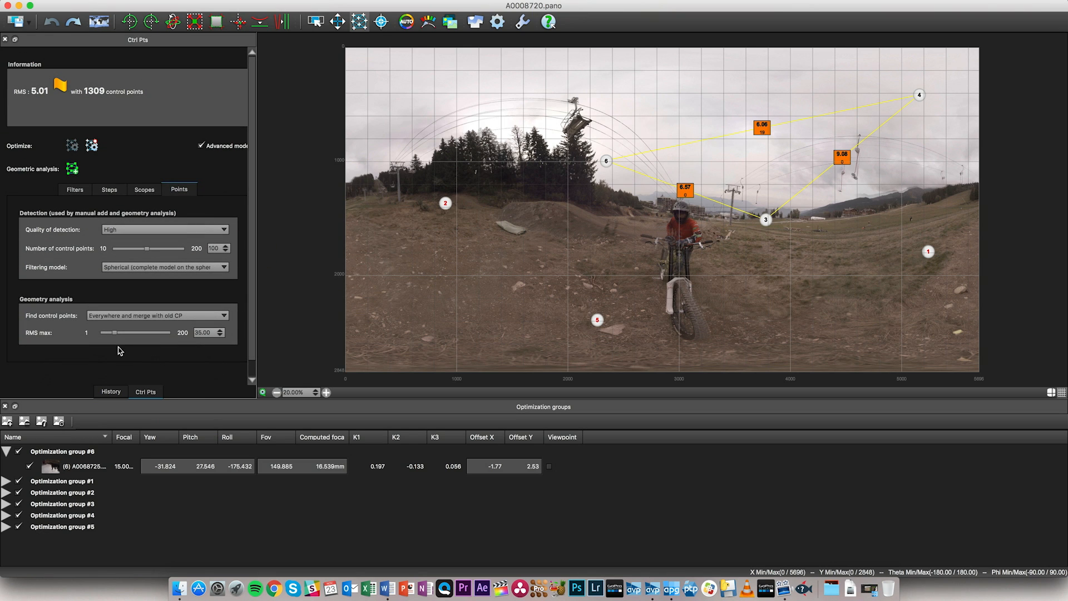
click(199, 291)
scroll(253, 293, down, 1)
scroll(253, 267, up, 1)
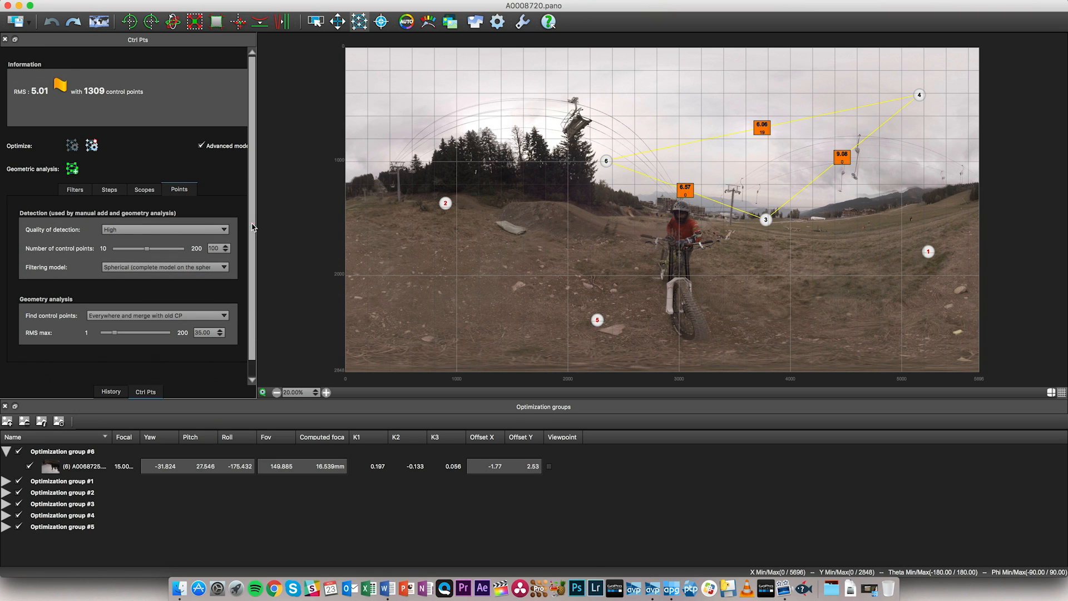
click(252, 223)
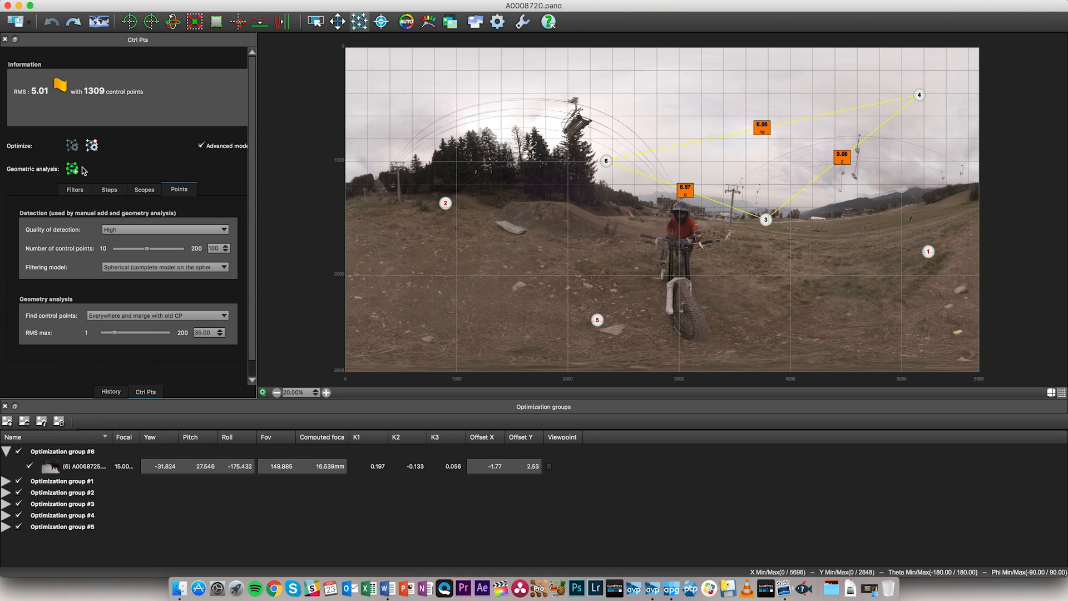
Add control points to the panorama using geometric analysis with the current detection settings.
click(116, 163)
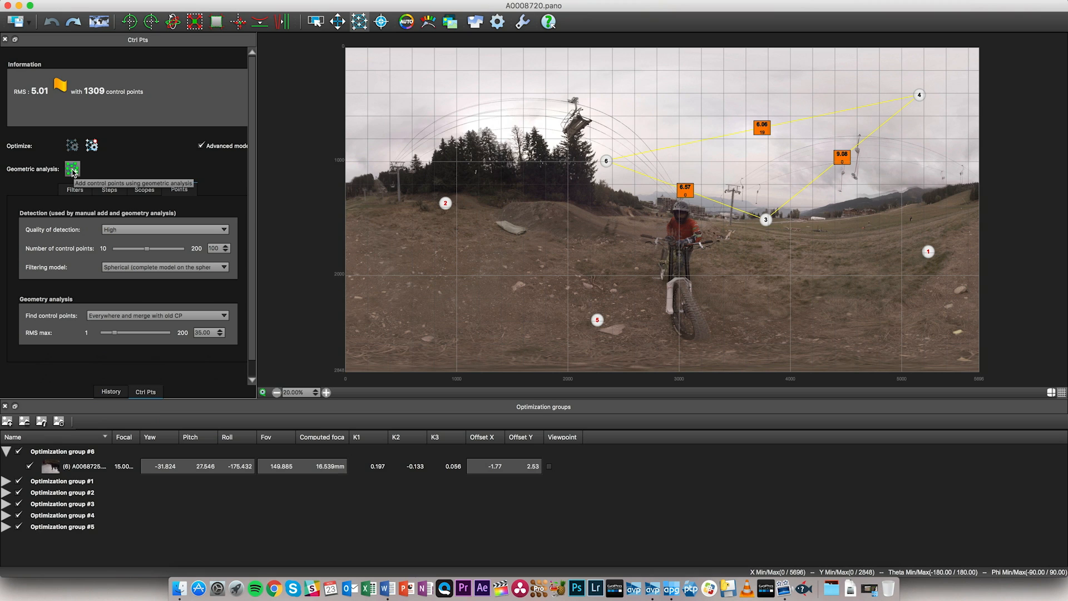
click(72, 170)
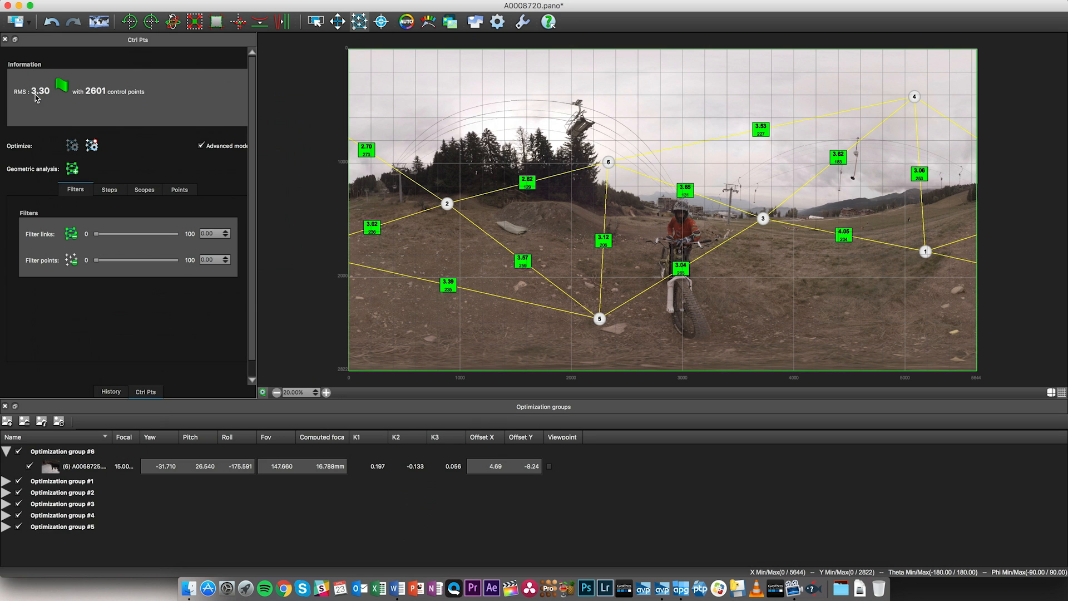
Examine the stitching up close around the cyclist and the handlebar in the panorama.
click(326, 393)
click(326, 393)
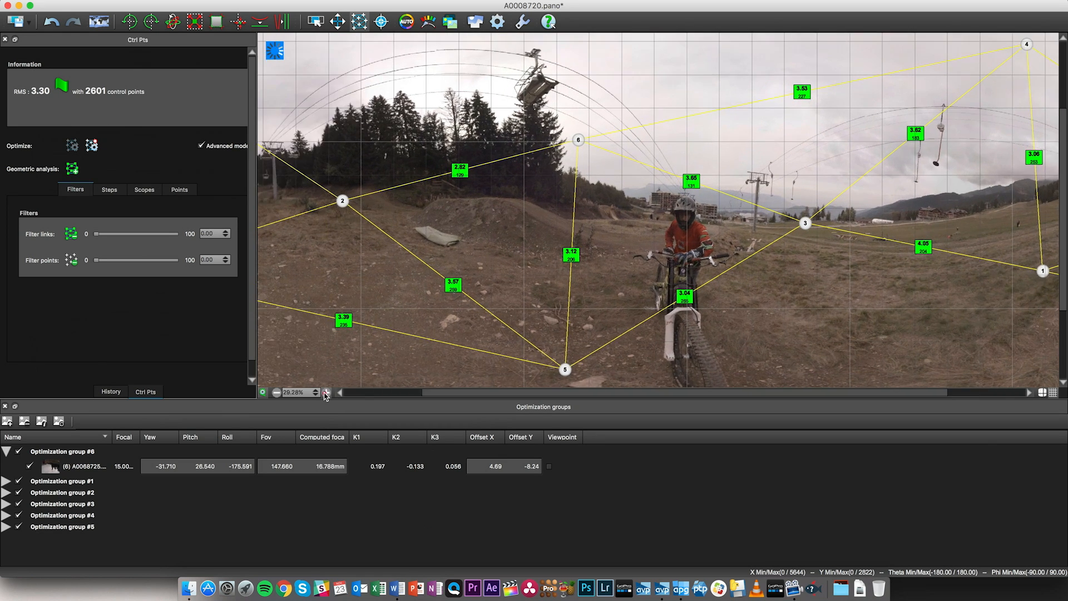
click(326, 392)
click(326, 393)
click(326, 392)
click(326, 393)
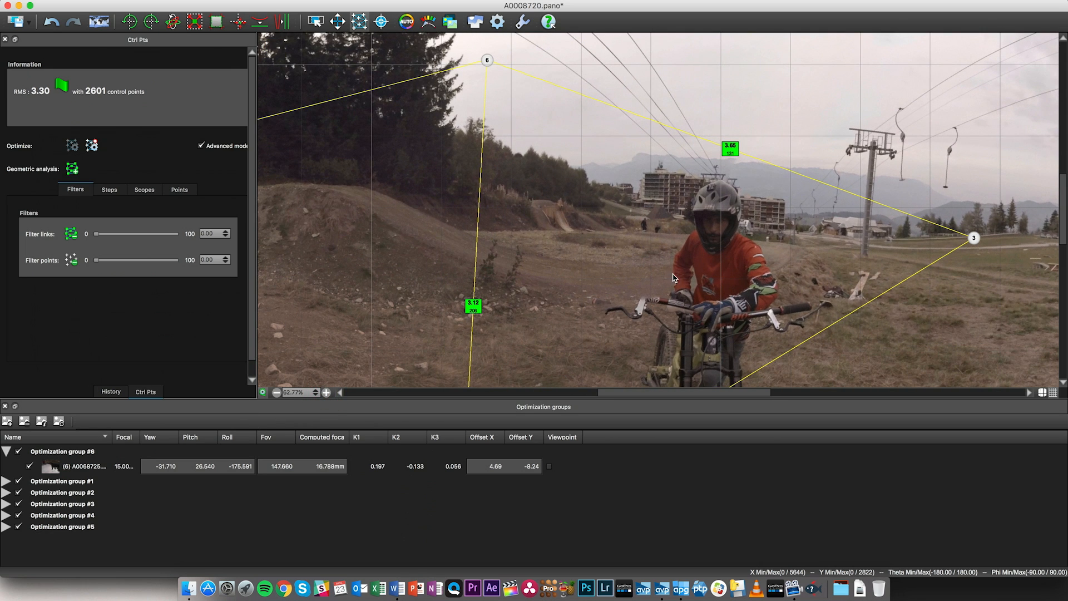
drag(614, 393, 696, 392)
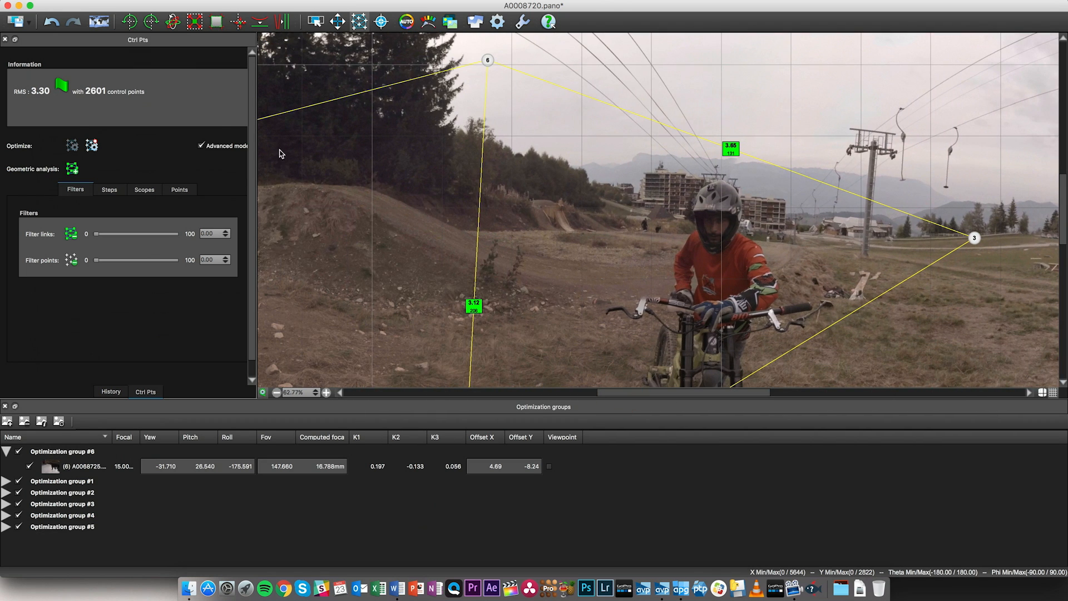
drag(1063, 218, 1062, 228)
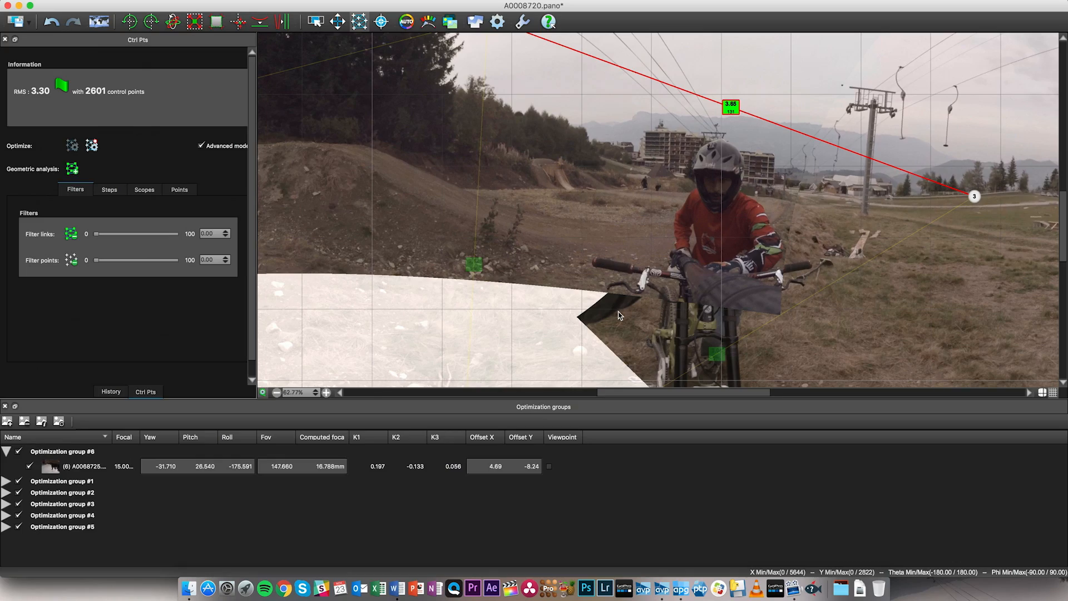
Bring up the control point editor for link 3-6, enlarge its window, and clear the link list selection.
key(ctrl+Up)
click(549, 440)
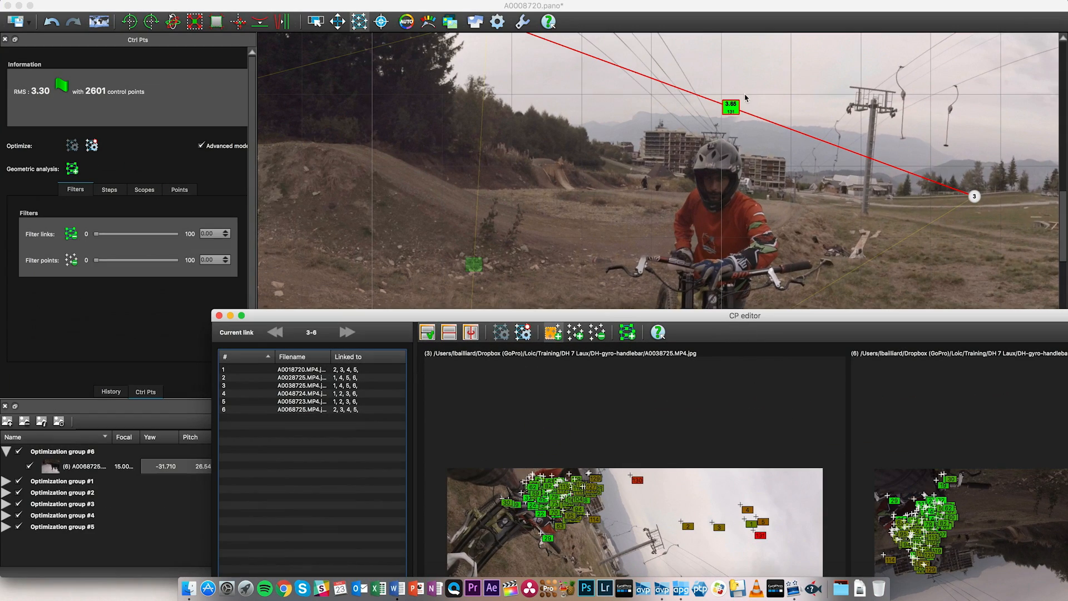
drag(748, 320, 744, 318)
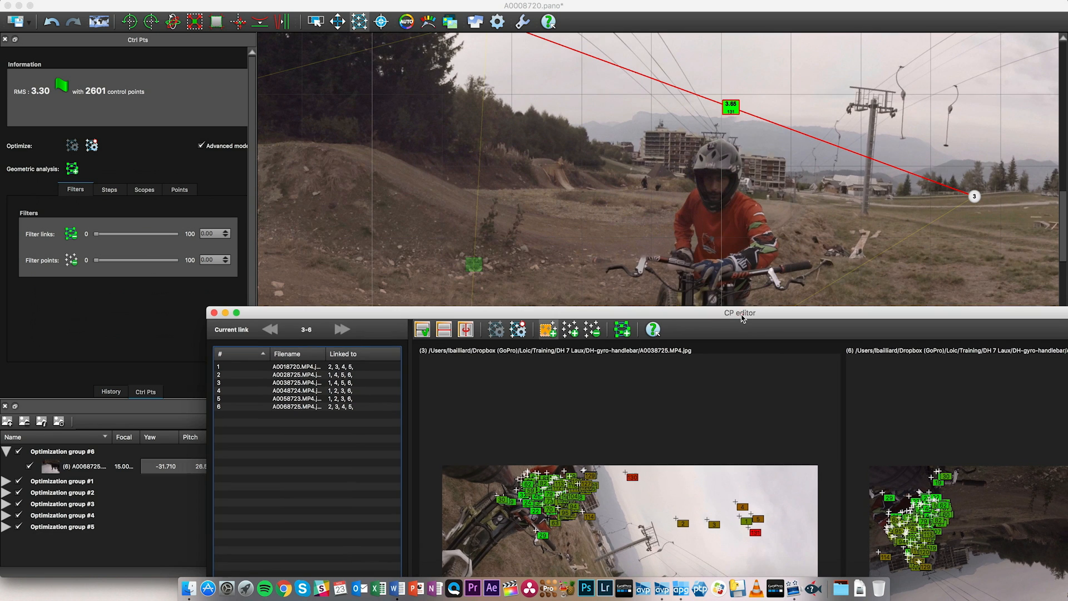
double_click(743, 315)
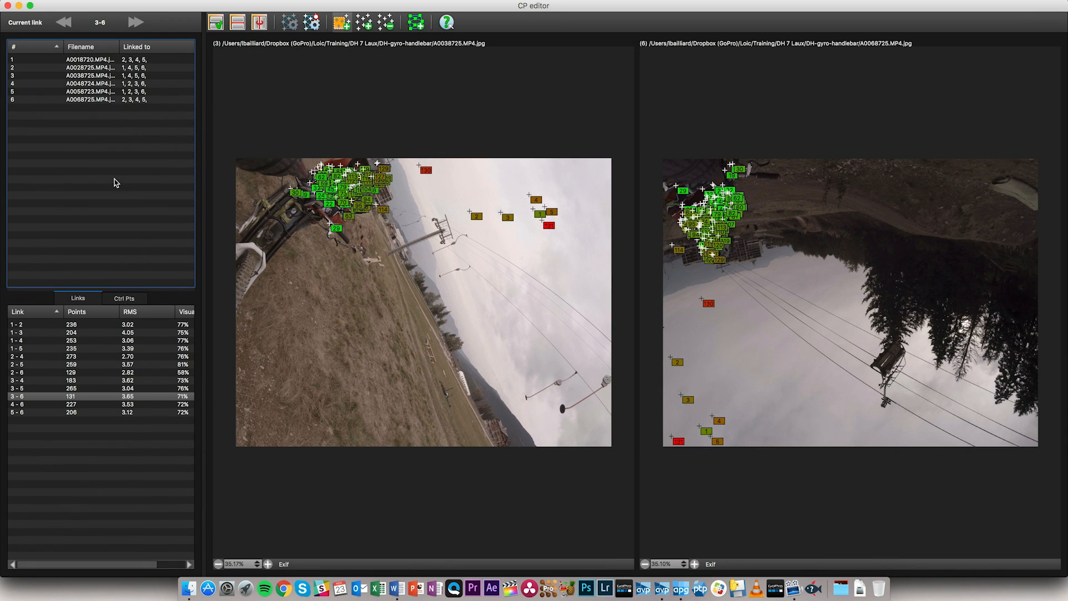
click(98, 468)
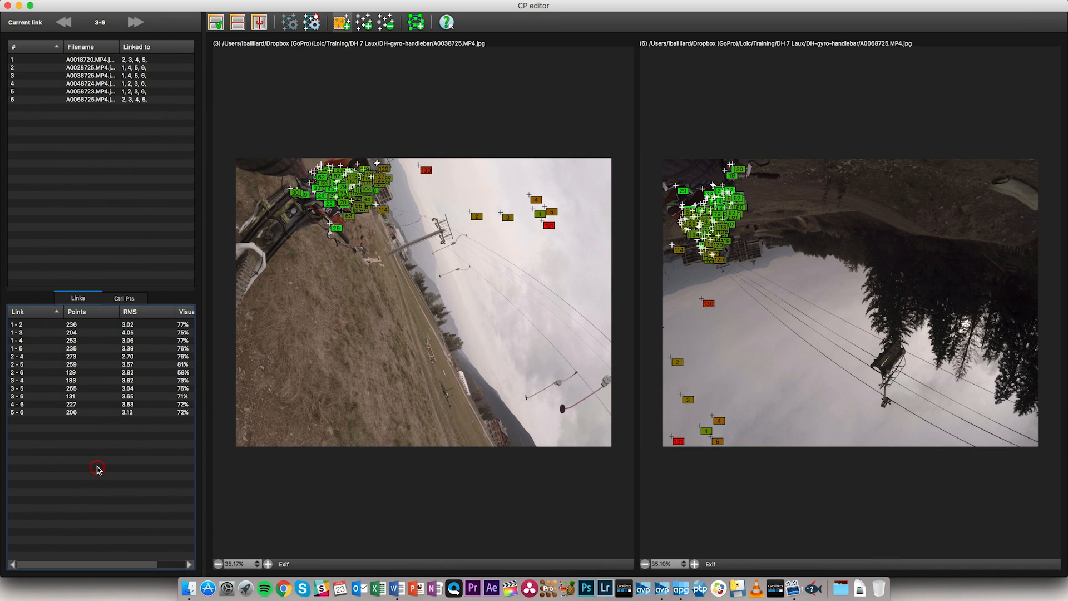
Compare the control point distribution of links 4-6, 2-6 and 3-6 in the link list.
click(65, 343)
click(78, 396)
click(84, 404)
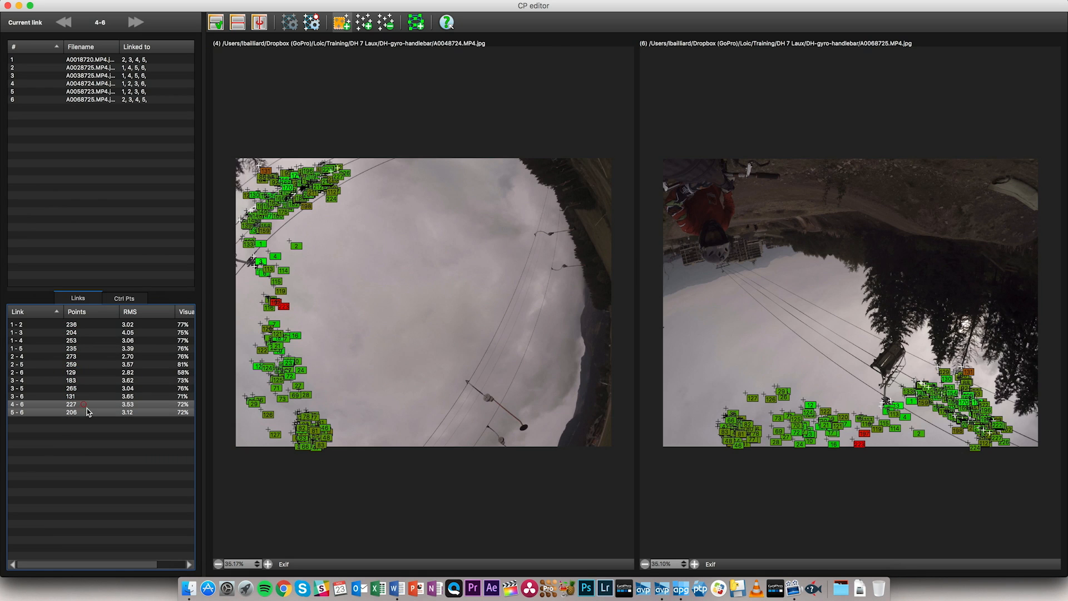
click(88, 413)
click(89, 372)
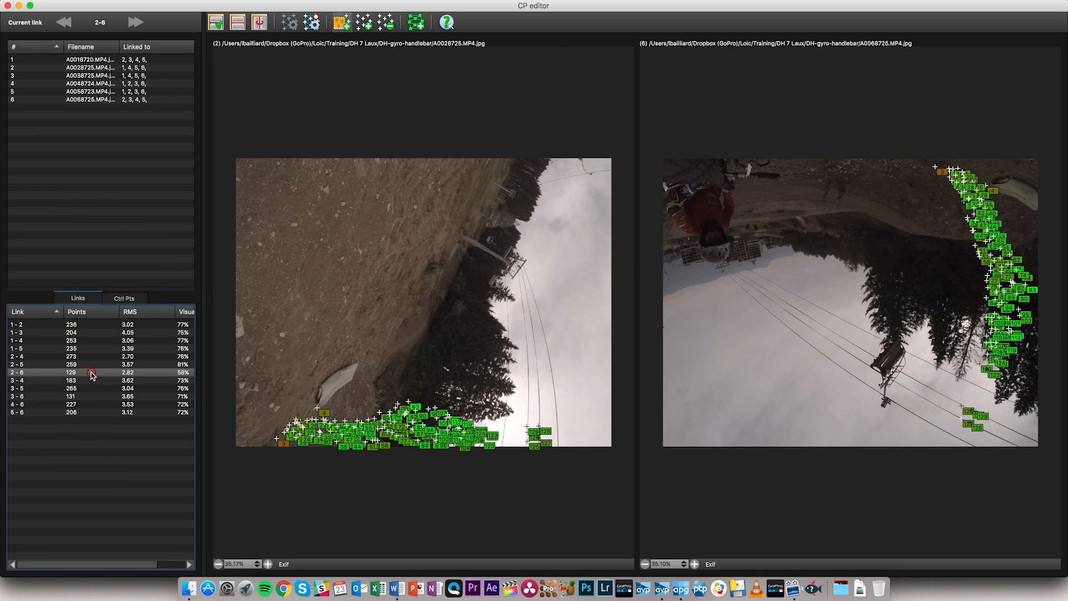
click(97, 397)
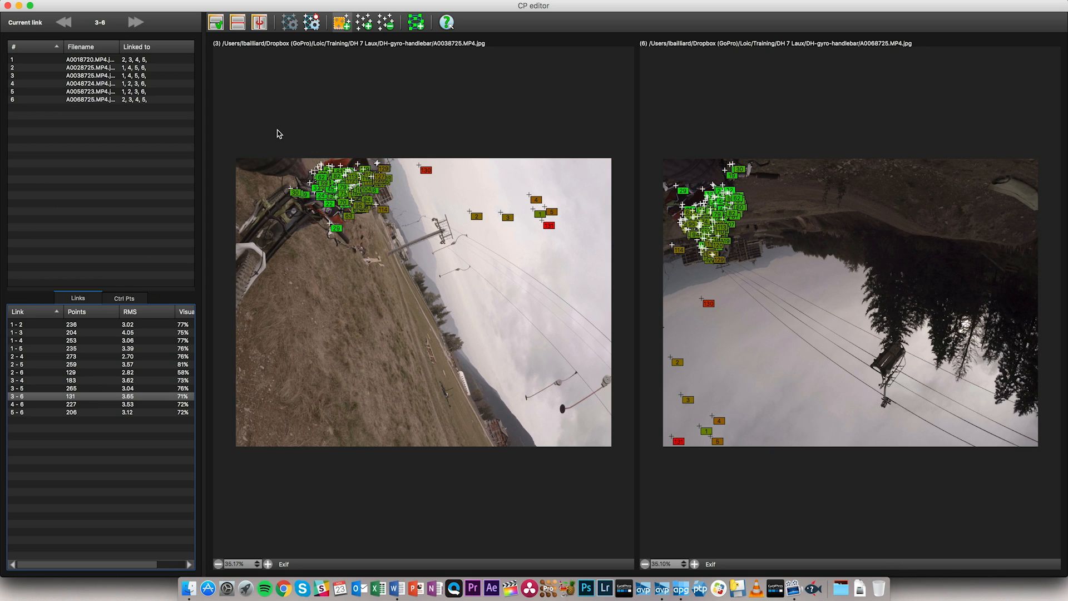
Replace all control points of link 3-6 with new ones detected only around the cyclist in both images, and optimize.
drag(274, 133, 643, 348)
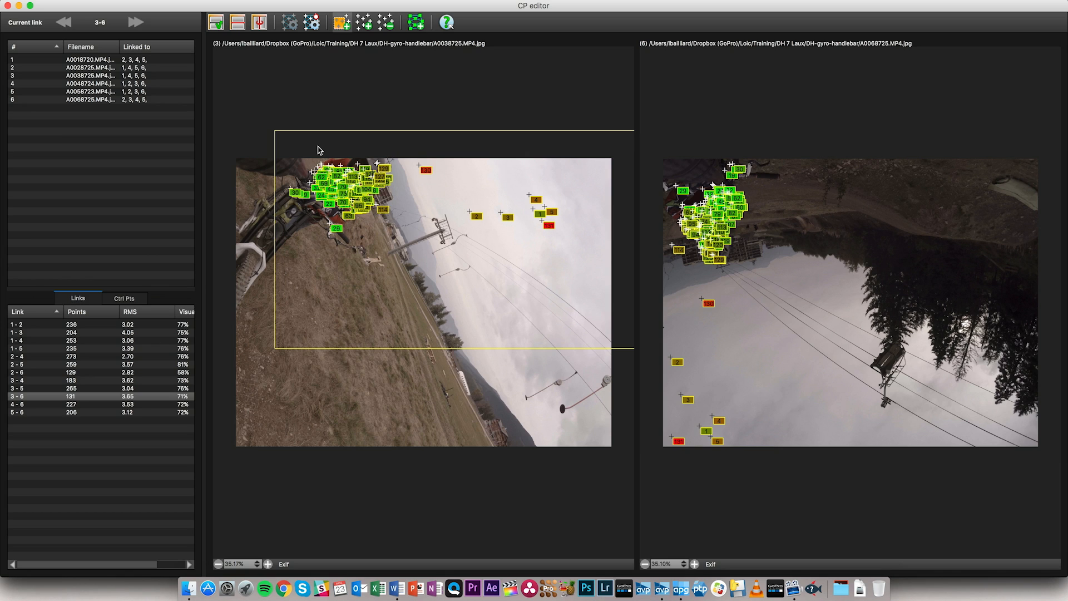
key(Delete)
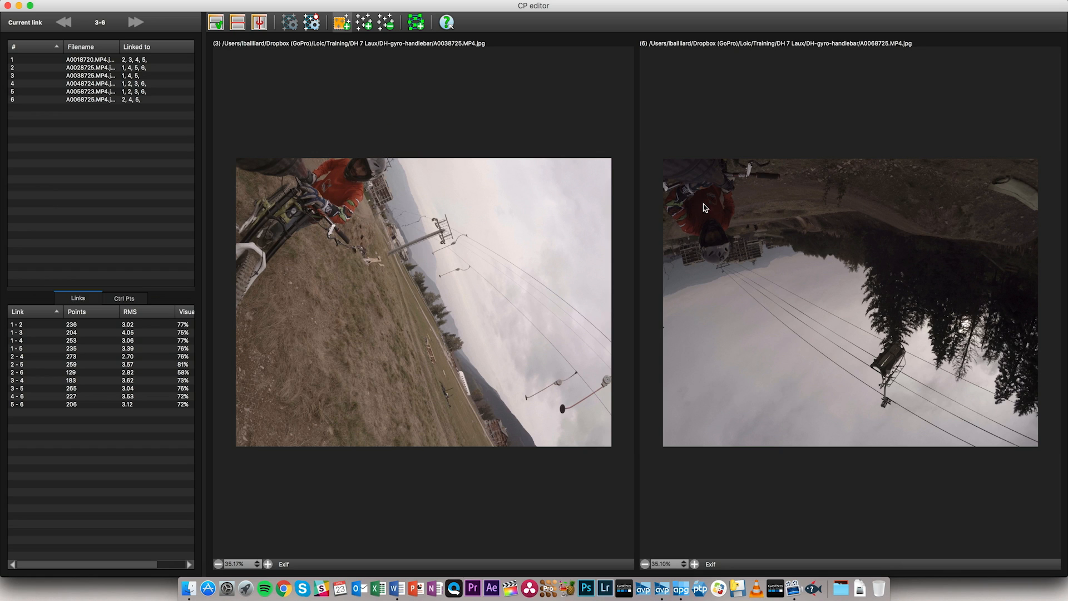
drag(393, 155, 313, 221)
drag(734, 190, 666, 272)
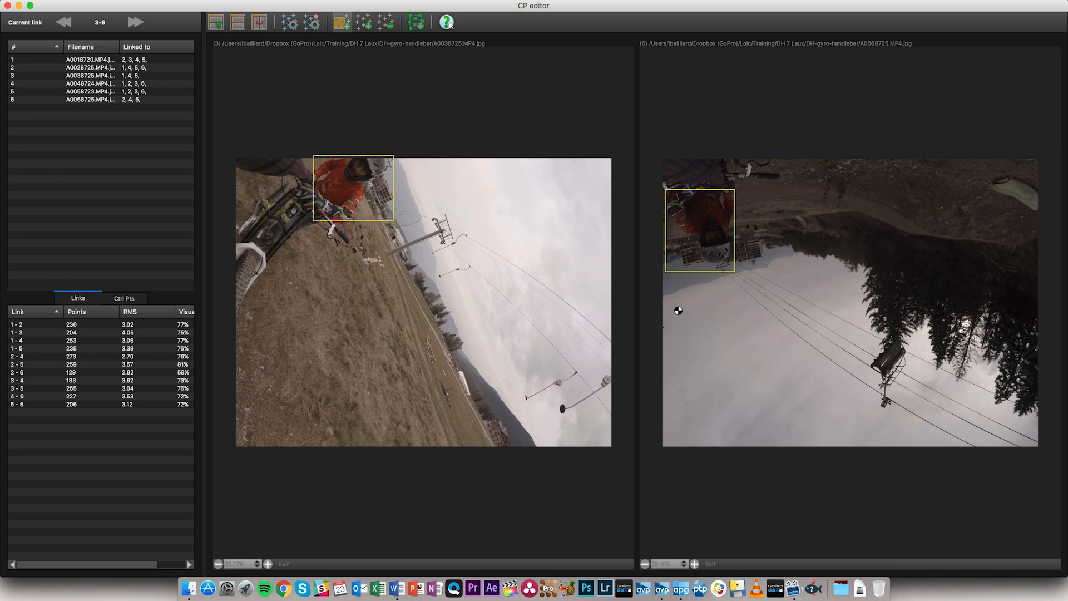
drag(680, 198, 731, 248)
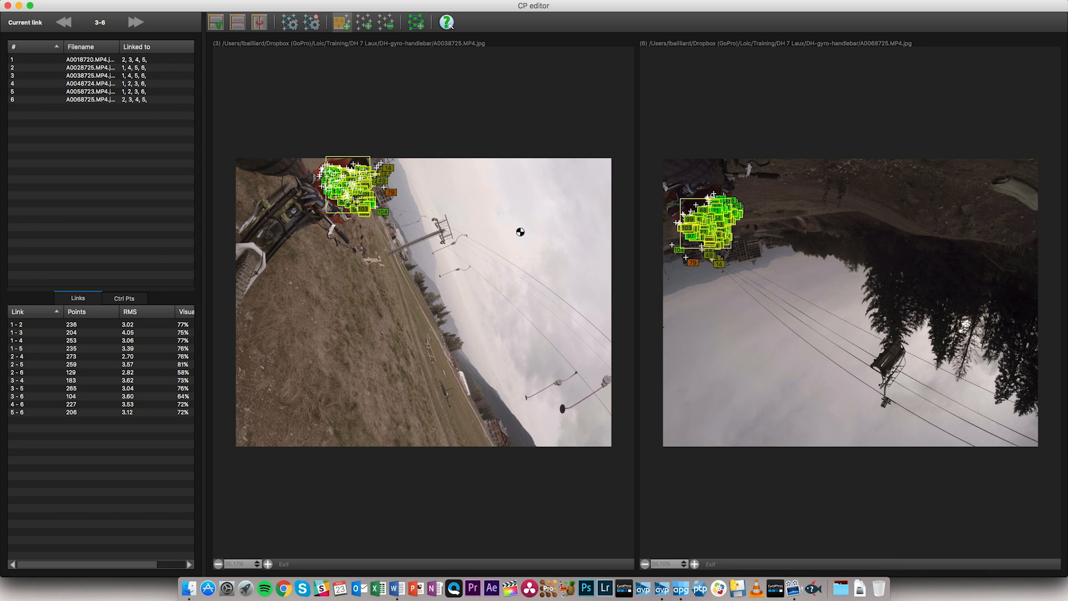
click(311, 22)
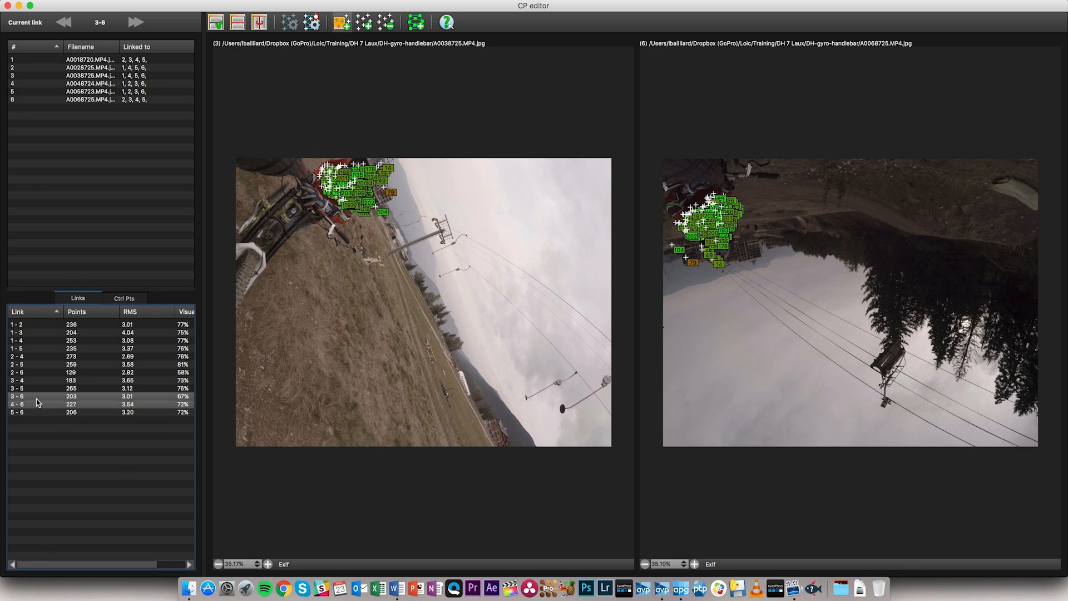
Delete the control points of link 3-6 with an RMS above 4 and optimize the panorama again.
click(124, 298)
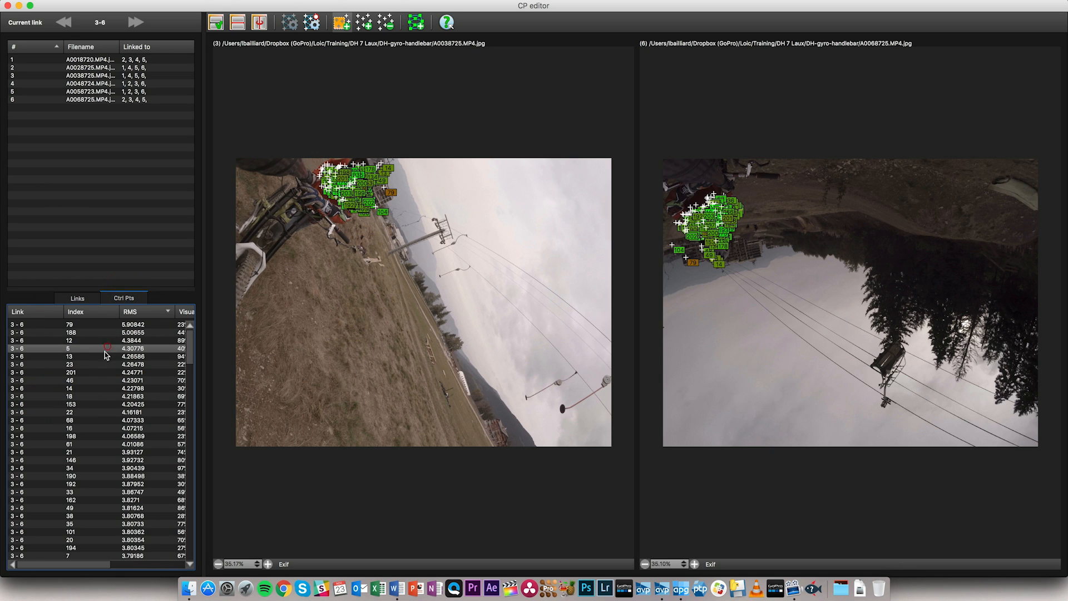
click(93, 372)
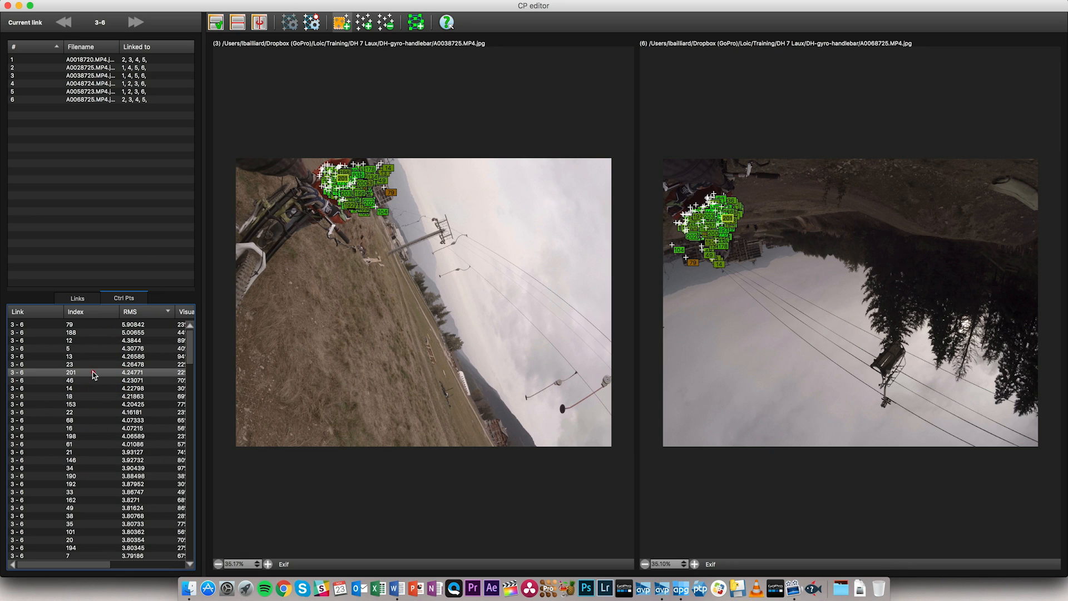
click(78, 340)
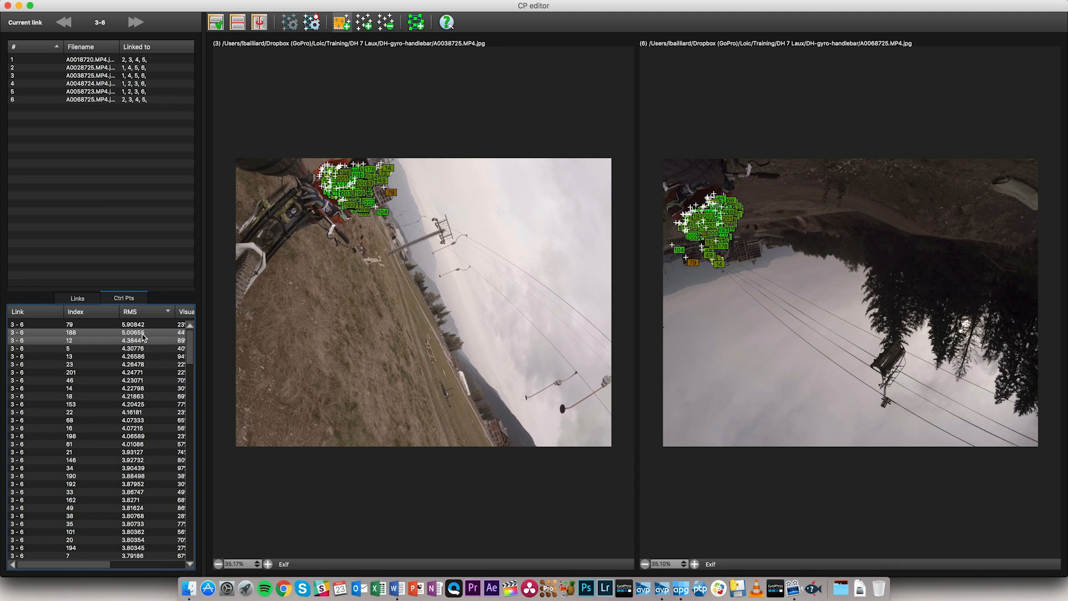
click(145, 324)
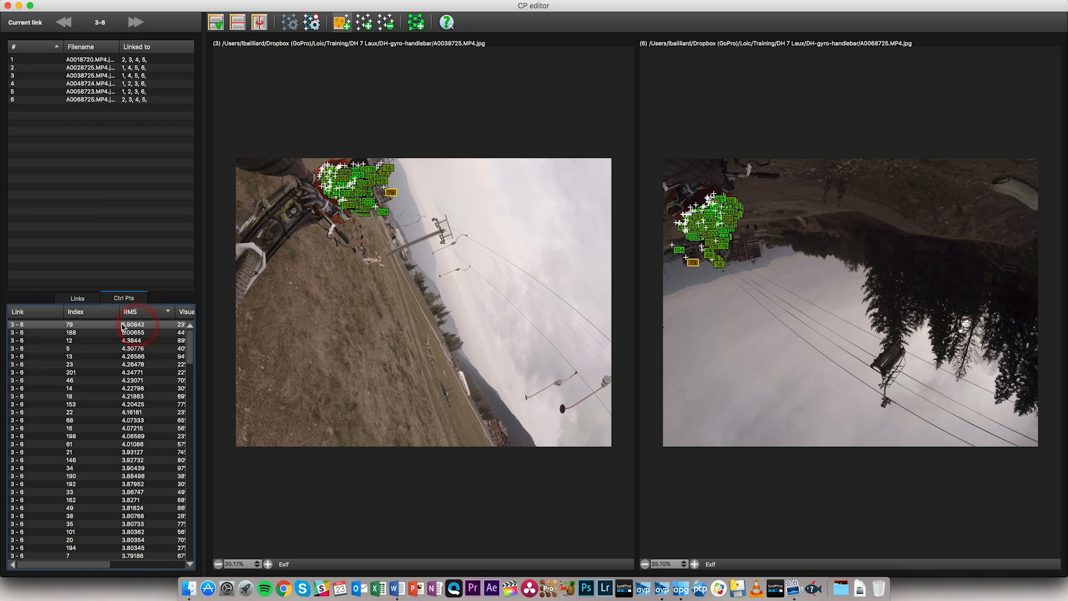
shift+click(149, 444)
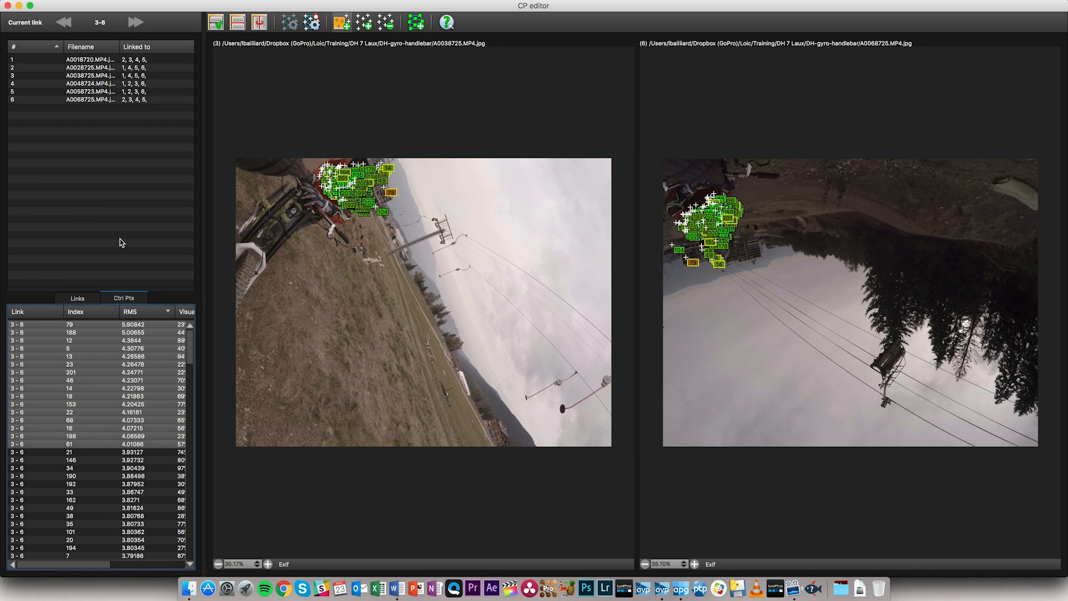
key(Delete)
click(304, 25)
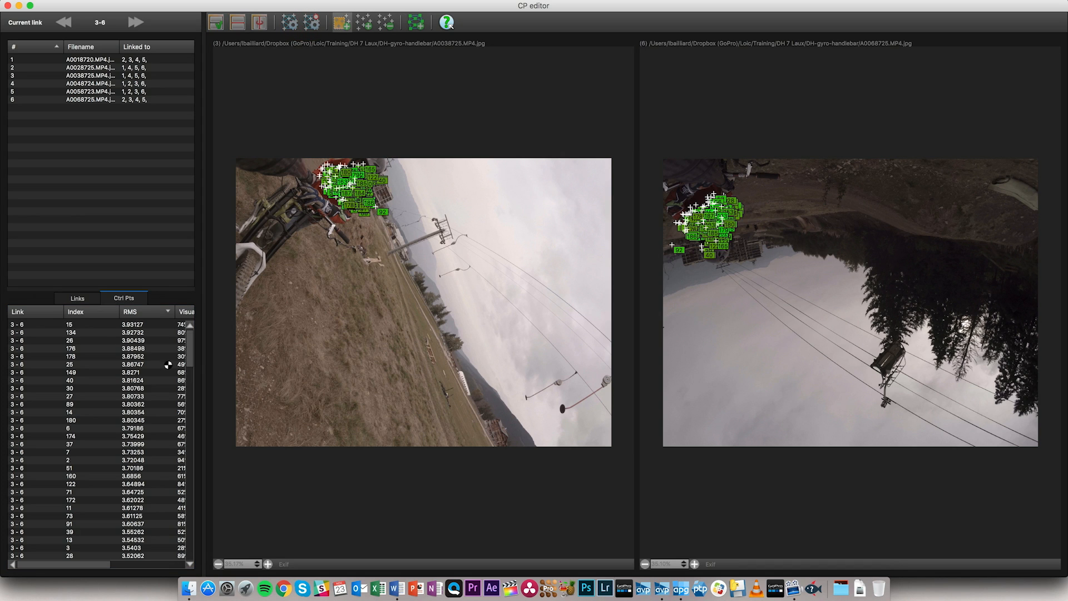
Check the link list and inspect the stitching around the cyclist in the panorama window.
click(79, 297)
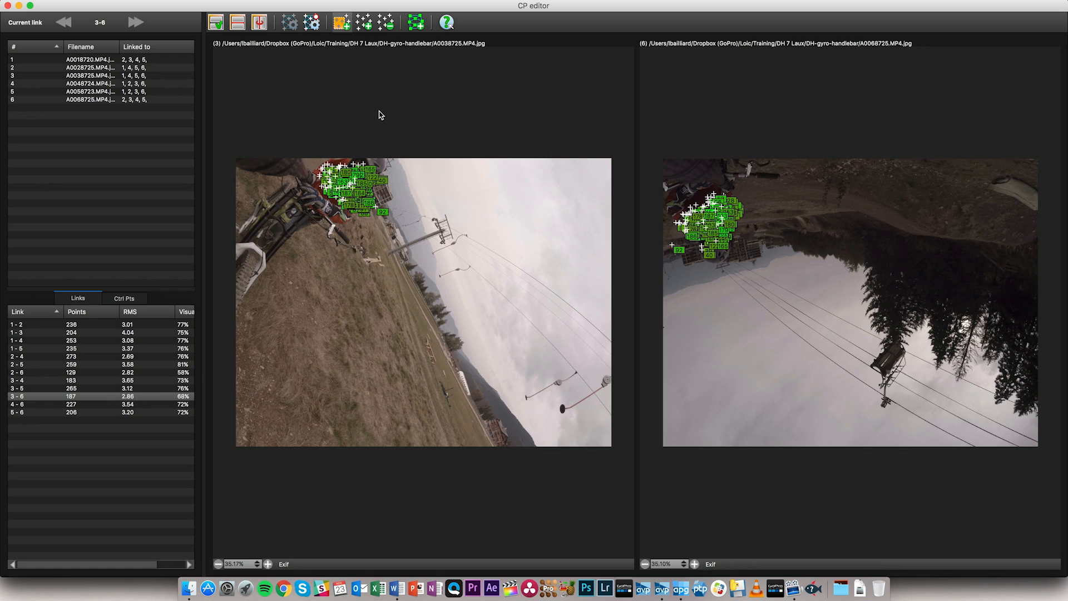
key(ctrl+Up)
click(507, 475)
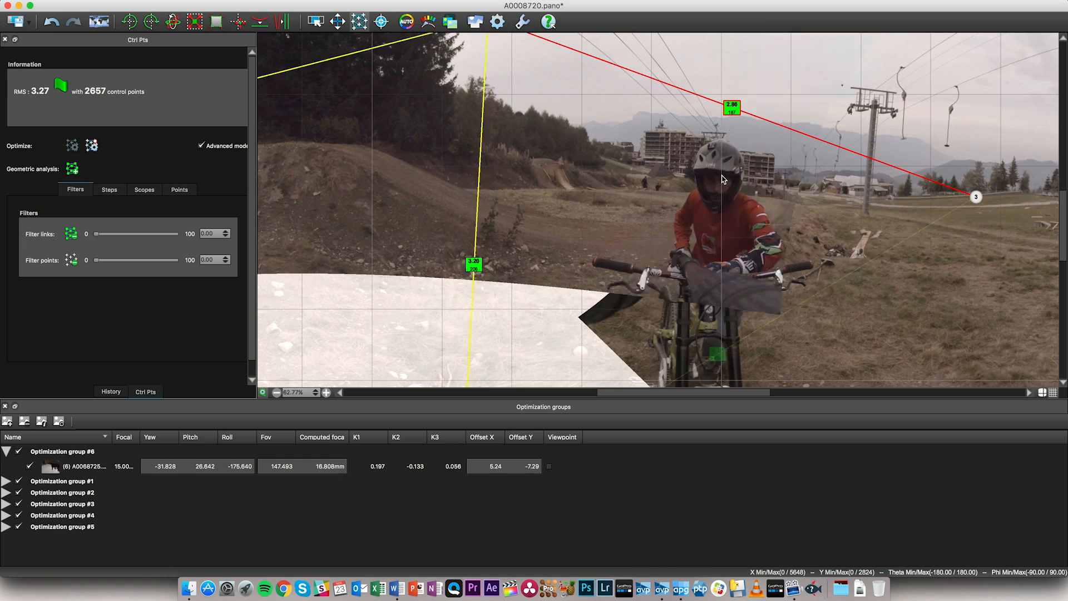
click(662, 589)
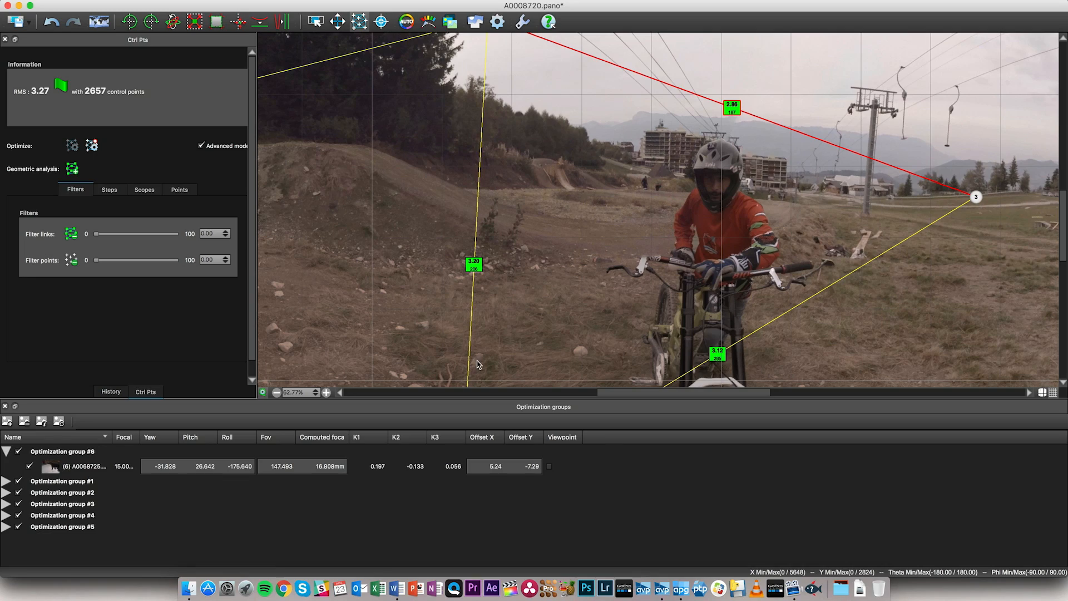
Return to the control point editor and add more control points on the cyclist in both images of link 3-6.
key(ctrl+Up)
click(492, 448)
drag(370, 163, 295, 218)
drag(682, 180, 718, 250)
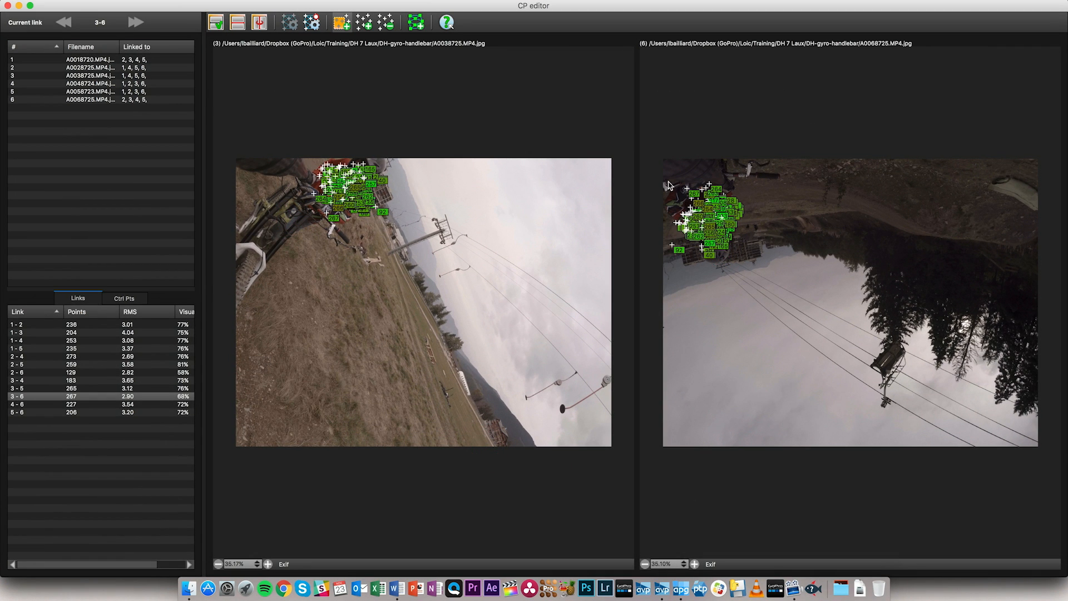
Add control points around the handlebar and front of the bike in both images of link 3-6, and optimize.
drag(669, 183, 725, 229)
drag(364, 192, 313, 240)
drag(337, 194, 235, 238)
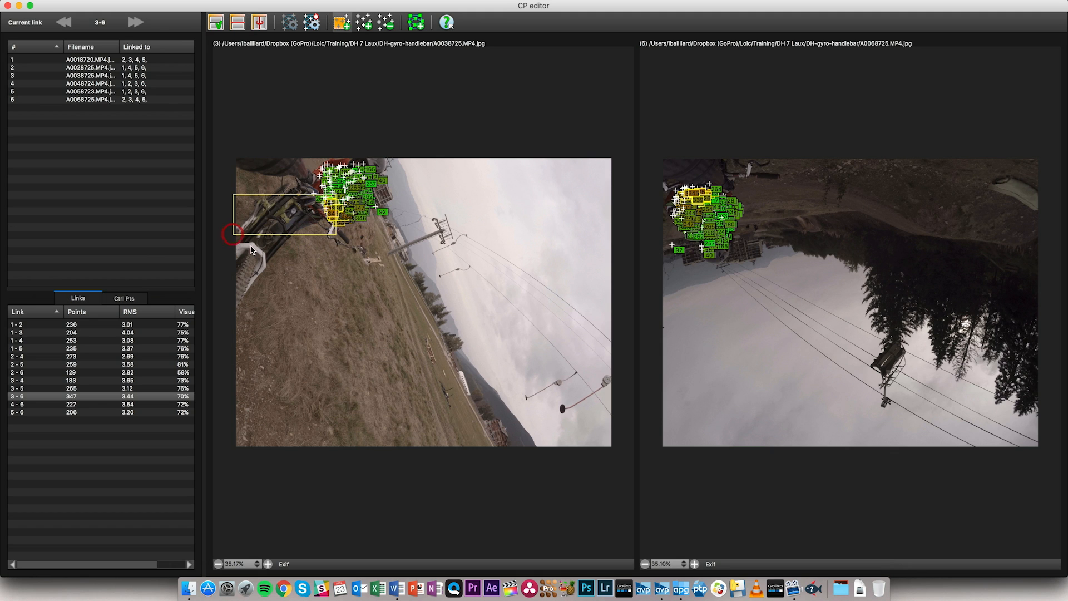
drag(749, 144, 670, 210)
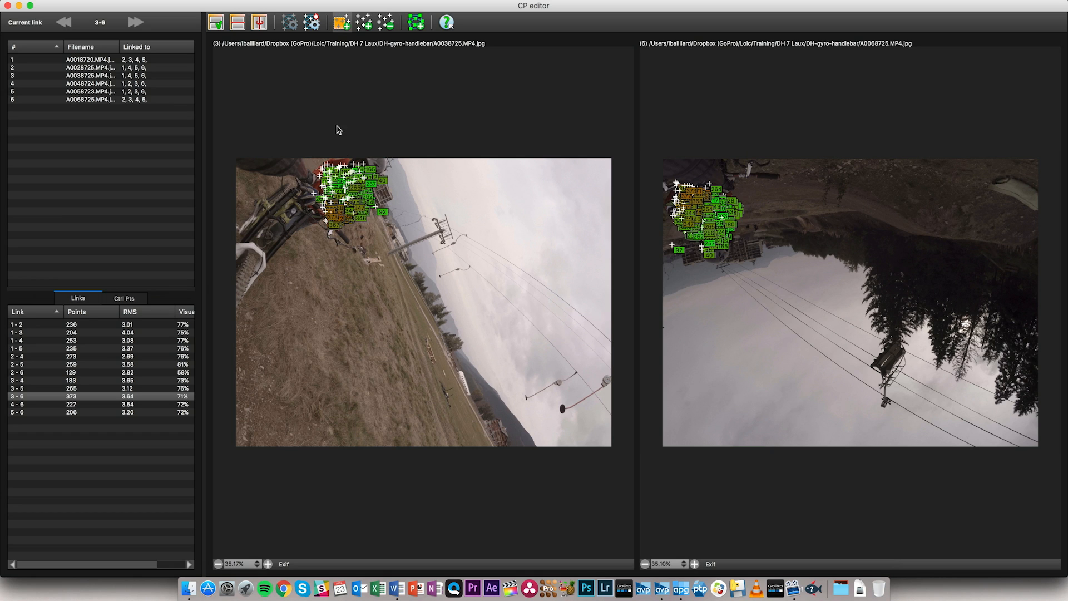
click(311, 22)
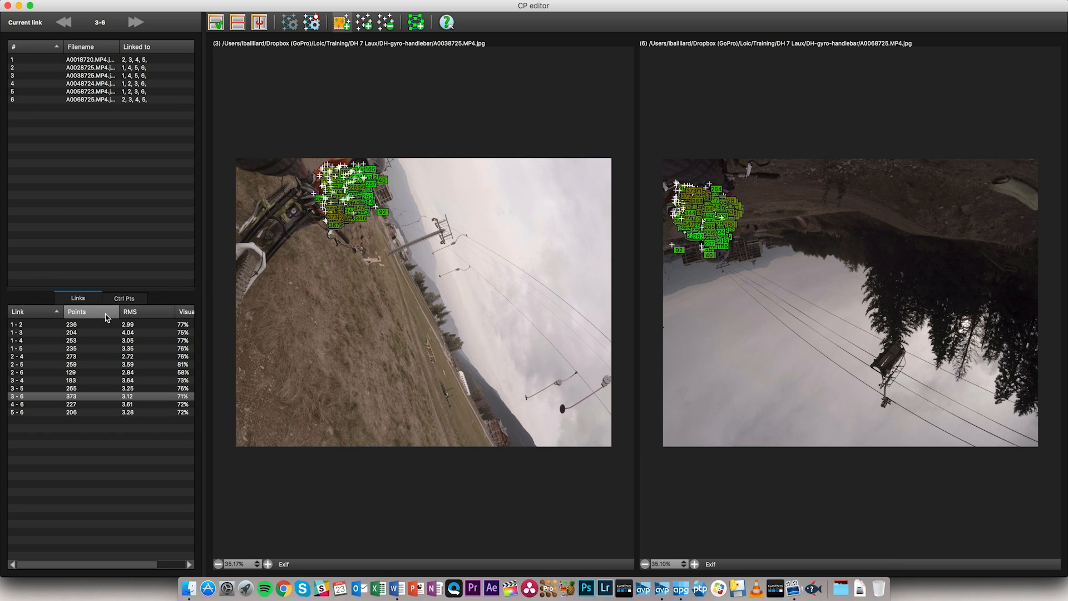
Delete the worst control points of link 3-6, from the highest RMS down to about 4.66, and optimize again.
click(124, 299)
click(131, 325)
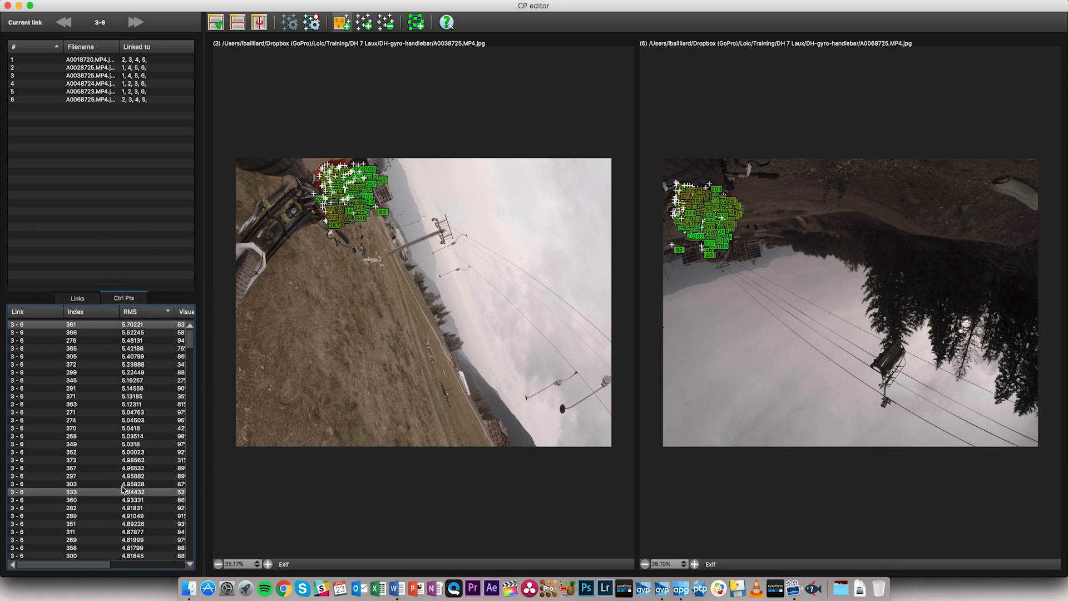
scroll(126, 517, down, 5)
shift+click(126, 541)
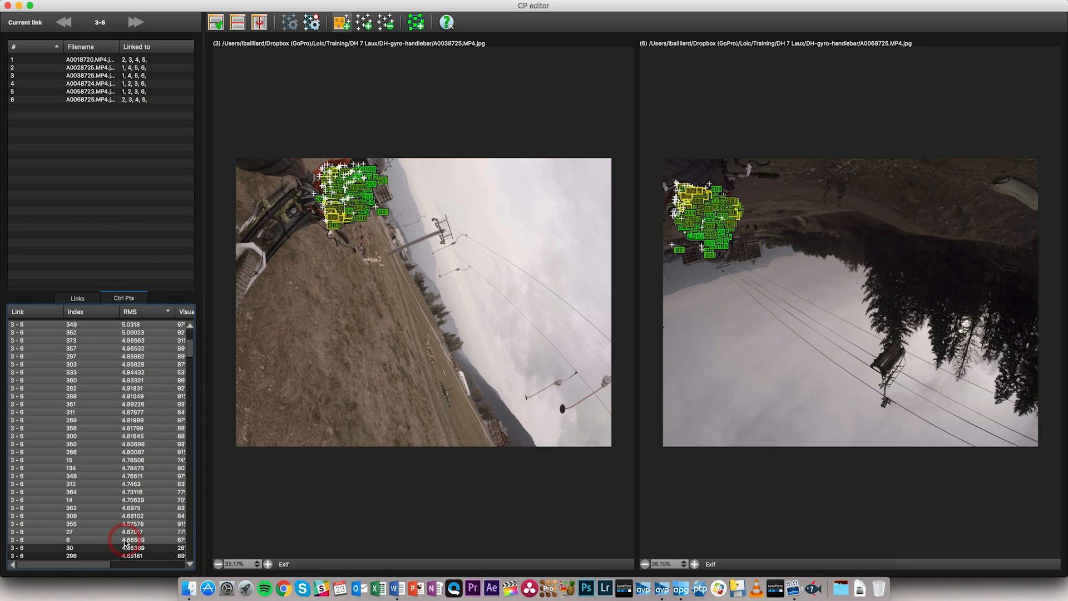
key(Delete)
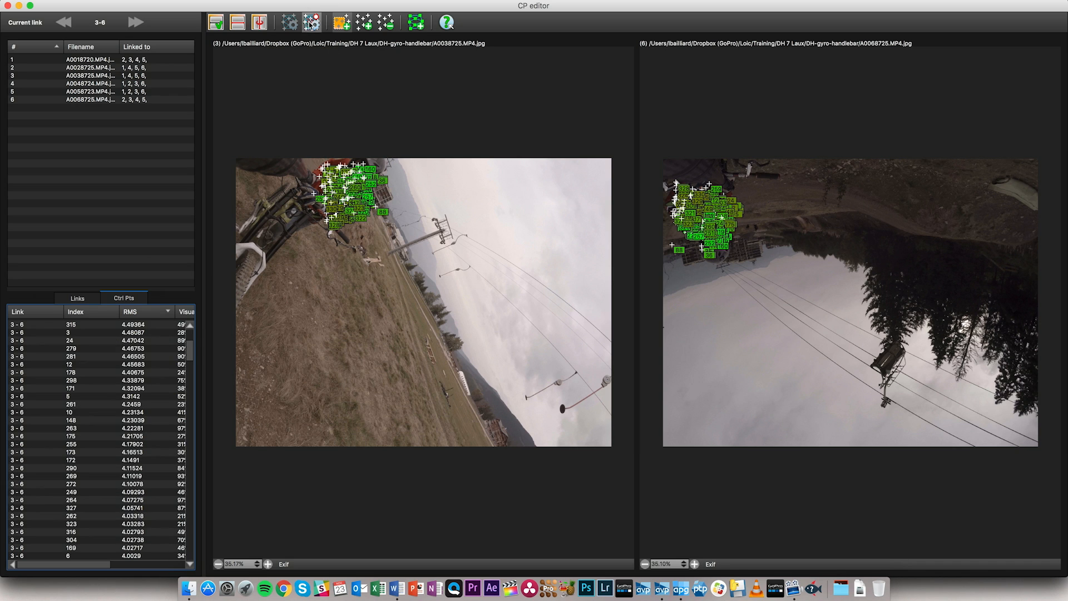
click(310, 23)
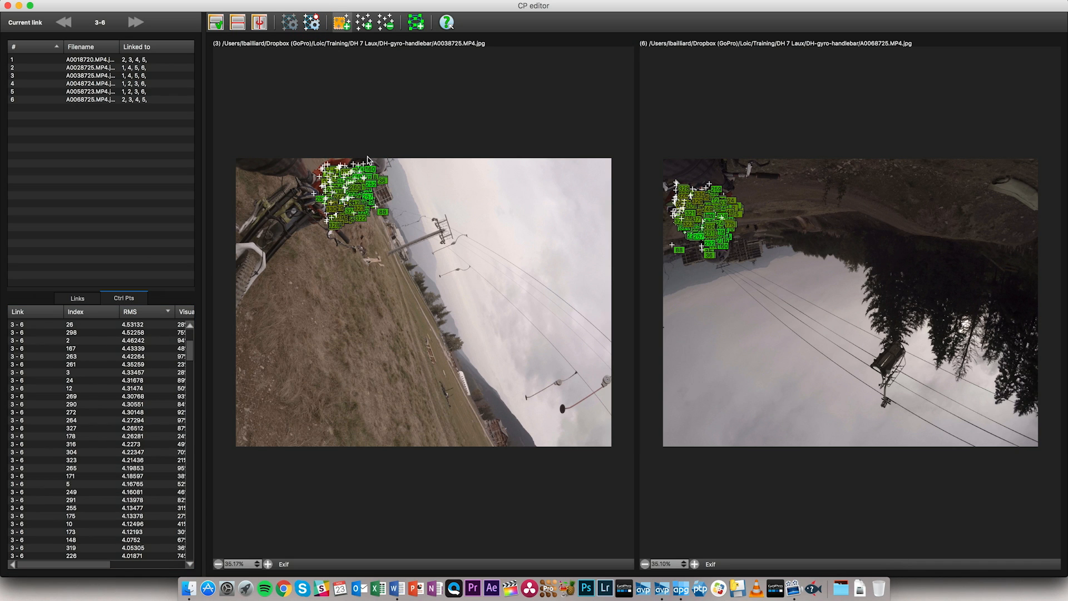
Detect additional control points over the cyclist and handlebar area in both images of link 3-6.
drag(368, 157, 307, 219)
drag(674, 196, 759, 268)
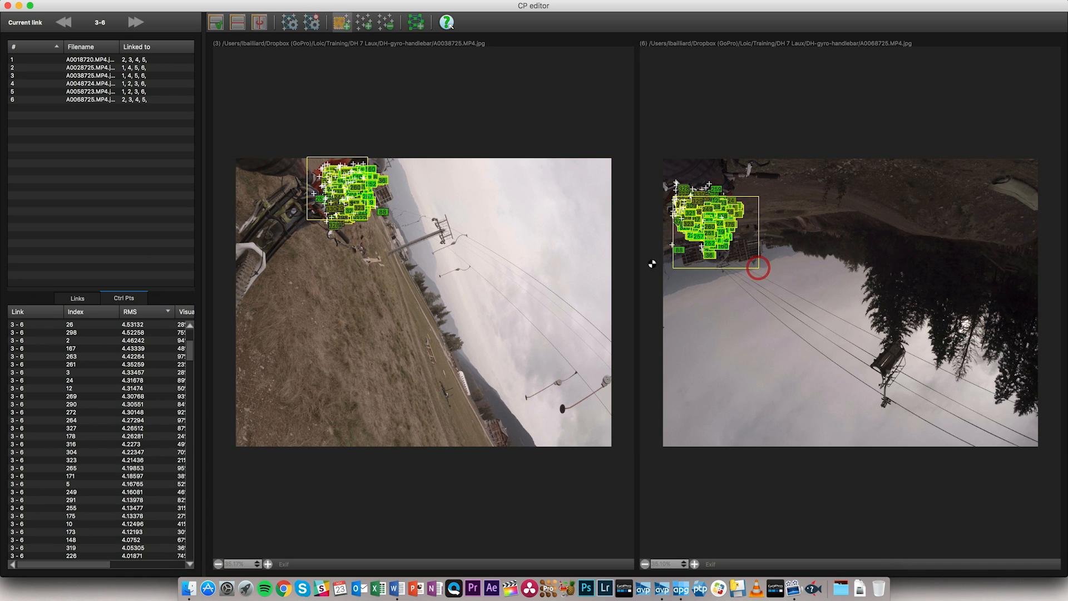